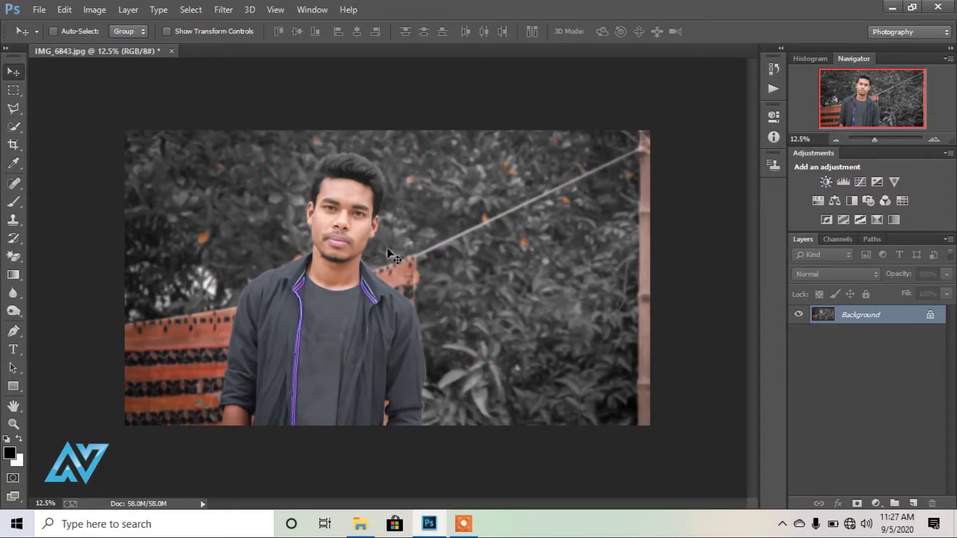
- Duplicate the Background layer into a 'Background copy' layer
{"action": "left_click_drag", "start_coordinate": [884, 315], "coordinate": [917, 505]}
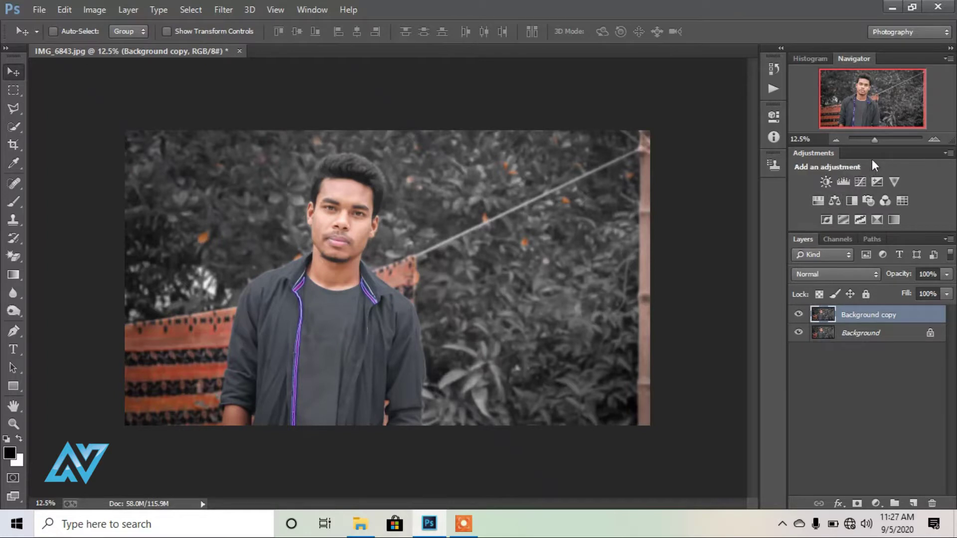
- Zoom to about 110% on the top of the man's hair and select the Quick Selection Tool
{"action": "left_click", "coordinate": [880, 140]}
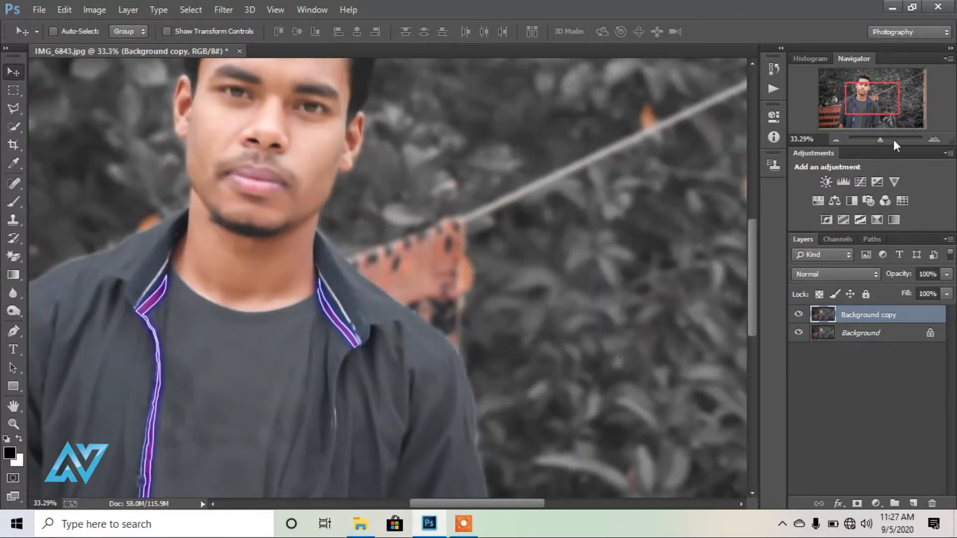
{"action": "left_click", "coordinate": [894, 140]}
{"action": "left_click_drag", "start_coordinate": [876, 111], "coordinate": [861, 82]}
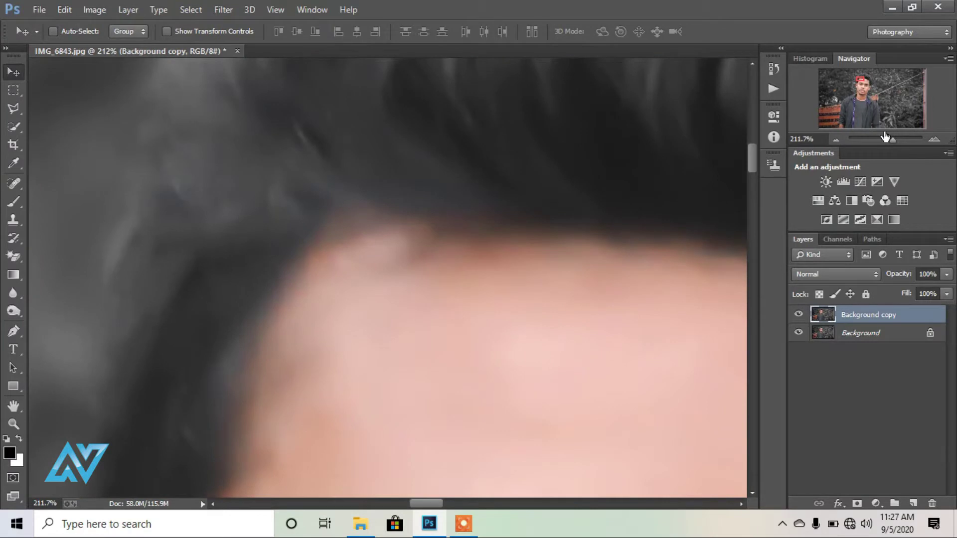
{"action": "left_click", "coordinate": [886, 139]}
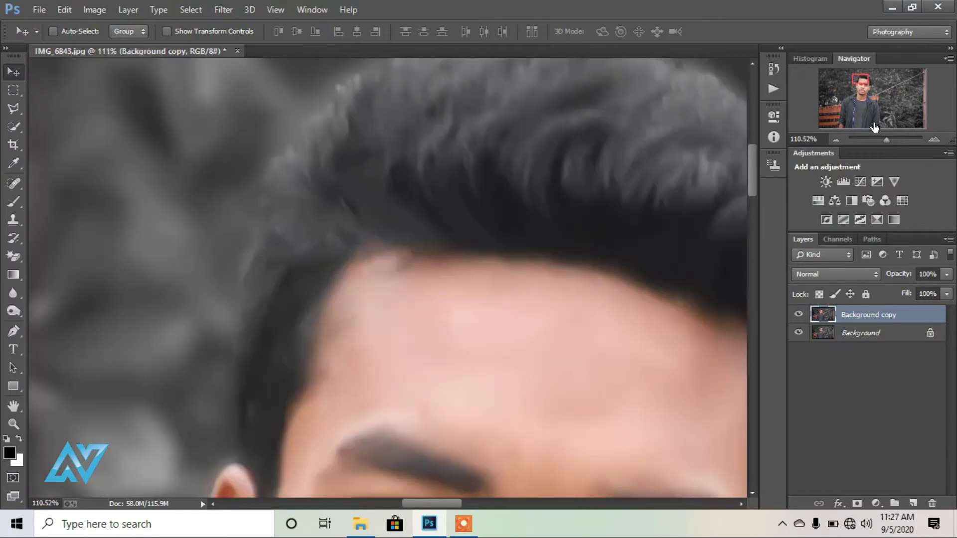
{"action": "left_click_drag", "start_coordinate": [858, 81], "coordinate": [863, 78]}
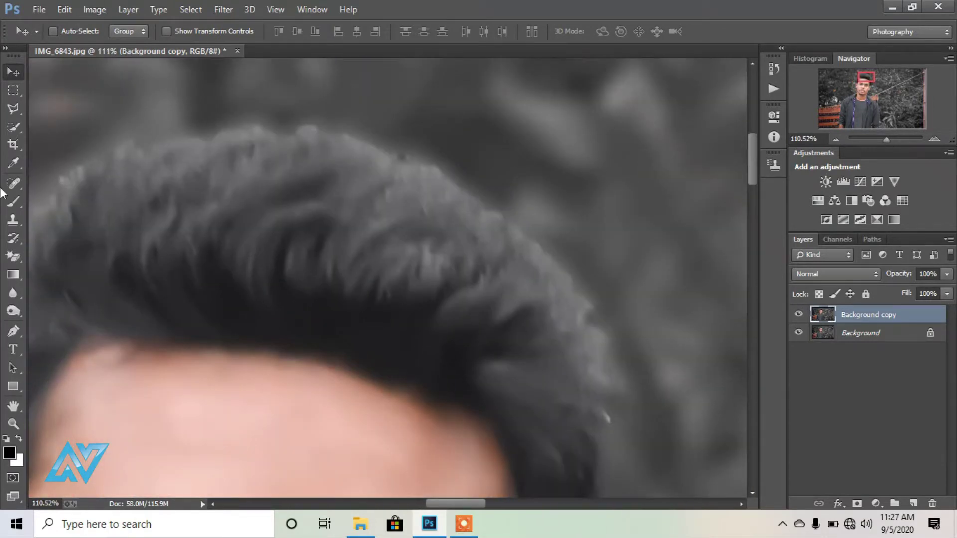
{"action": "left_click", "coordinate": [14, 126]}
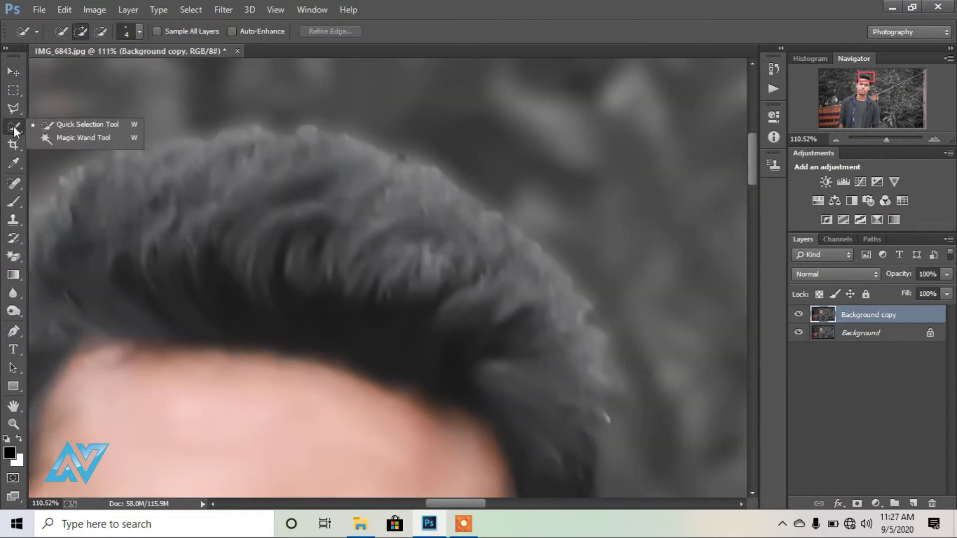
- Quick-select the top of the hair and extend the selection along the hairline to the forehead
{"action": "left_click", "coordinate": [59, 127]}
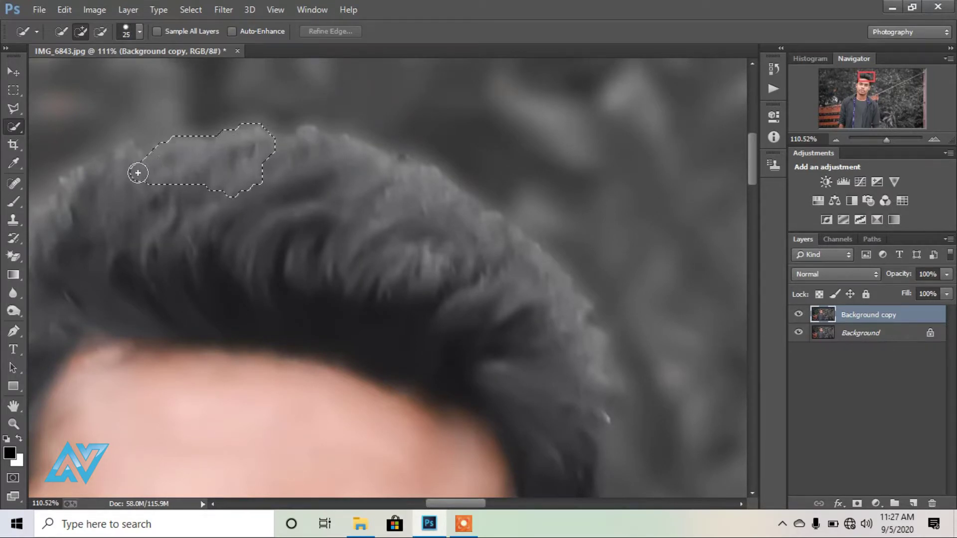
{"action": "left_click_drag", "start_coordinate": [130, 173], "coordinate": [70, 197]}
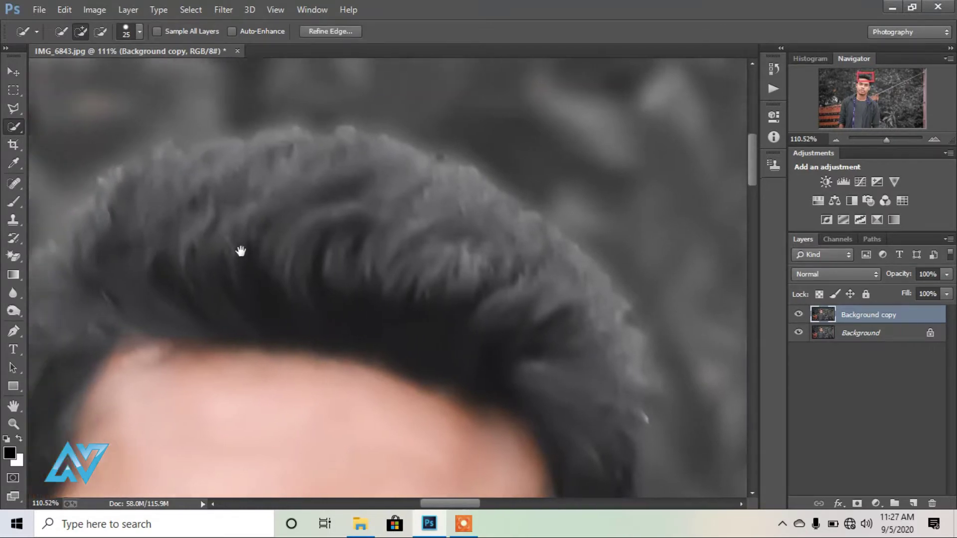
{"action": "left_click_drag", "start_coordinate": [131, 268], "coordinate": [412, 188]}
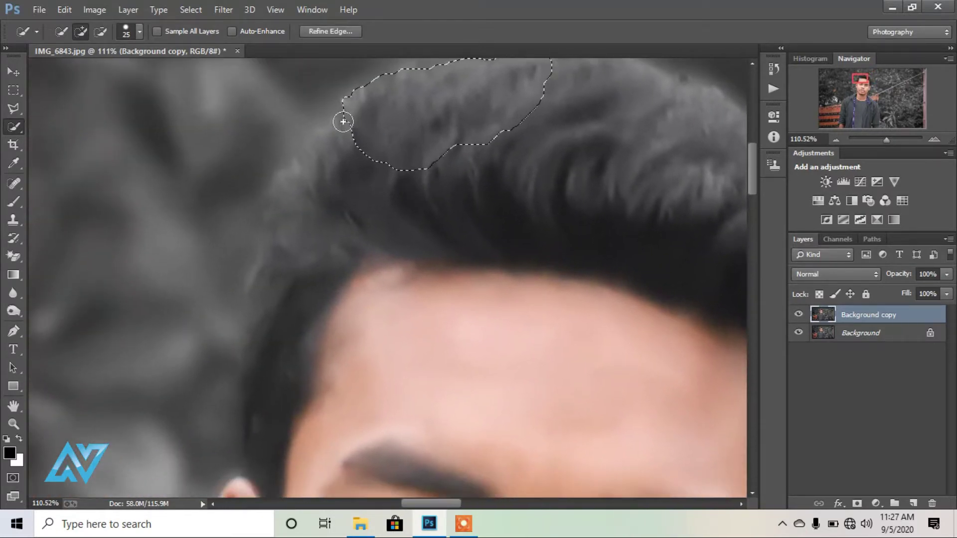
{"action": "left_click_drag", "start_coordinate": [343, 121], "coordinate": [318, 161]}
{"action": "left_click_drag", "start_coordinate": [288, 229], "coordinate": [280, 270]}
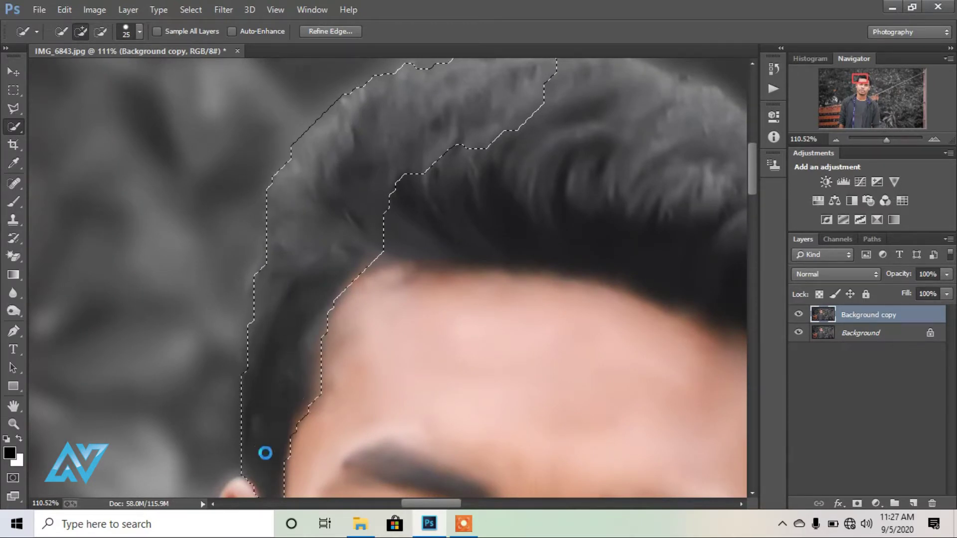
{"action": "left_click_drag", "start_coordinate": [276, 227], "coordinate": [275, 254]}
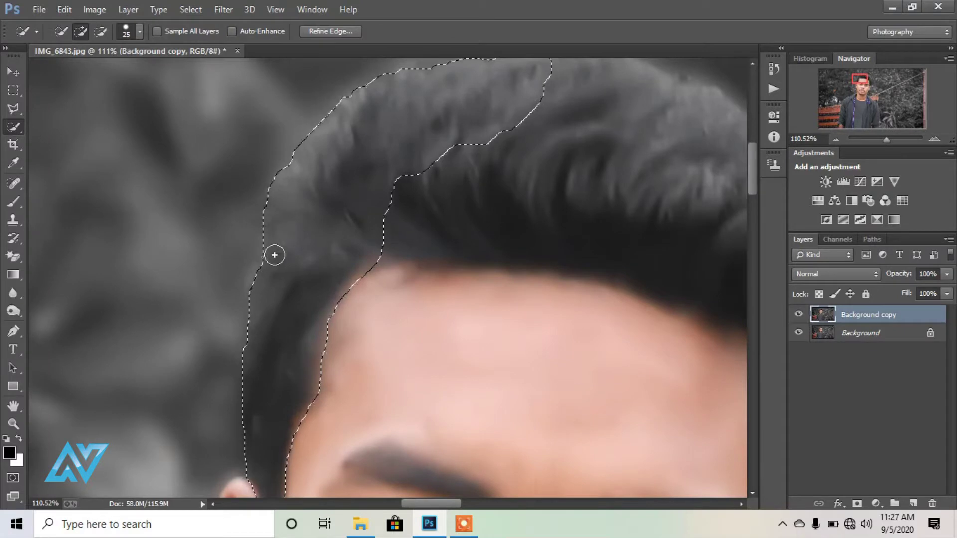
- Add the ear to the selection and tidy the selection along its outer edge
{"action": "scroll", "coordinate": [259, 318], "scroll_direction": "down", "scroll_amount": 1}
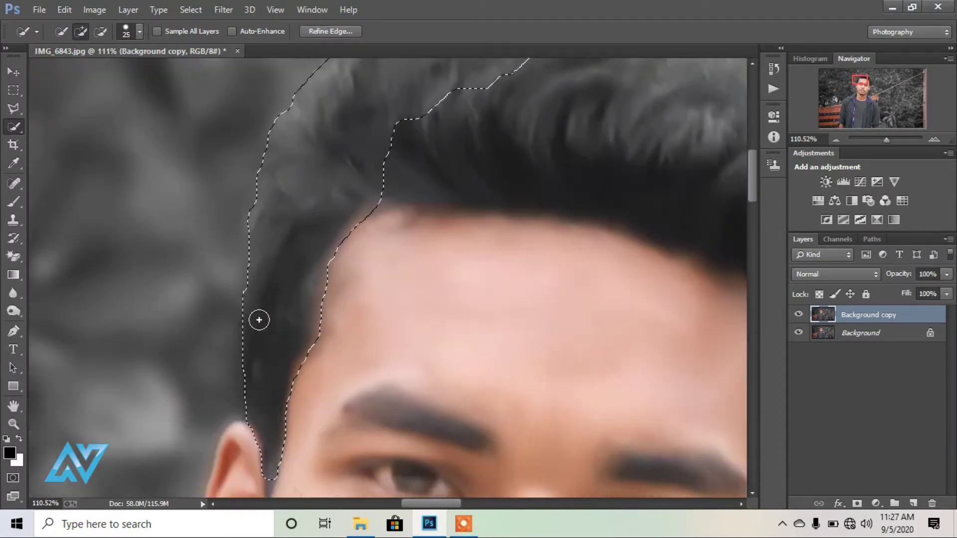
{"action": "scroll", "coordinate": [259, 318], "scroll_direction": "down", "scroll_amount": 2}
{"action": "scroll", "coordinate": [244, 296], "scroll_direction": "down", "scroll_amount": 2}
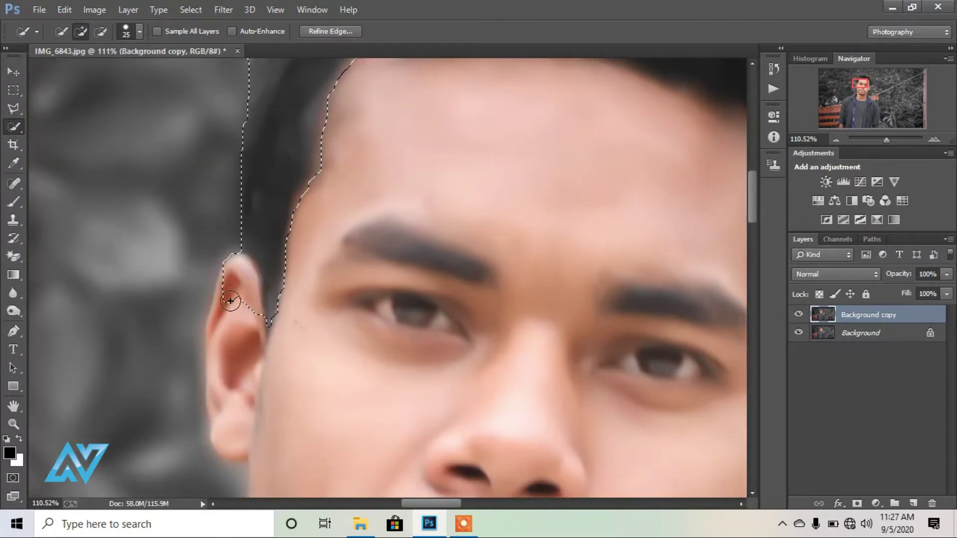
{"action": "left_click_drag", "start_coordinate": [231, 301], "coordinate": [224, 339]}
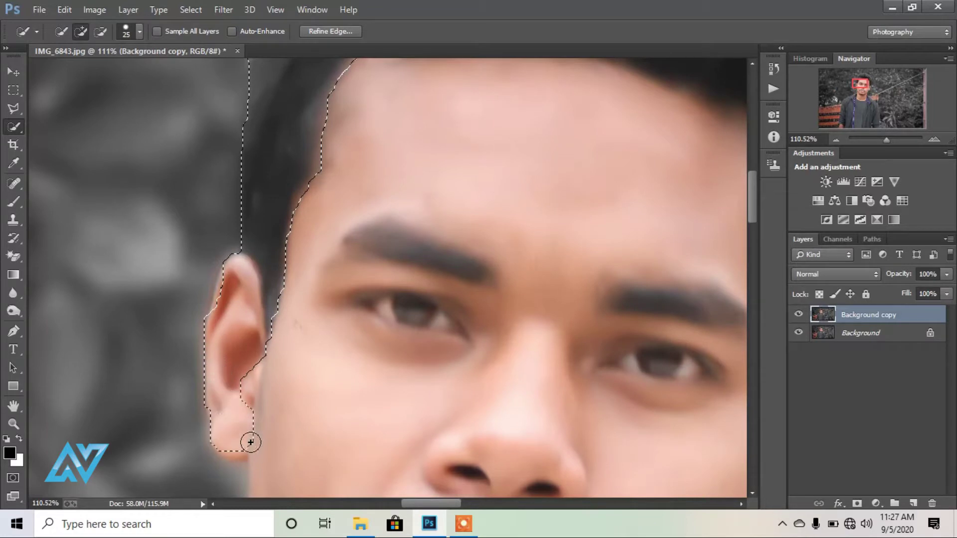
{"action": "left_click_drag", "start_coordinate": [251, 442], "coordinate": [301, 434]}
{"action": "scroll", "coordinate": [298, 418], "scroll_direction": "down", "scroll_amount": 2}
{"action": "scroll", "coordinate": [274, 364], "scroll_direction": "down", "scroll_amount": 1}
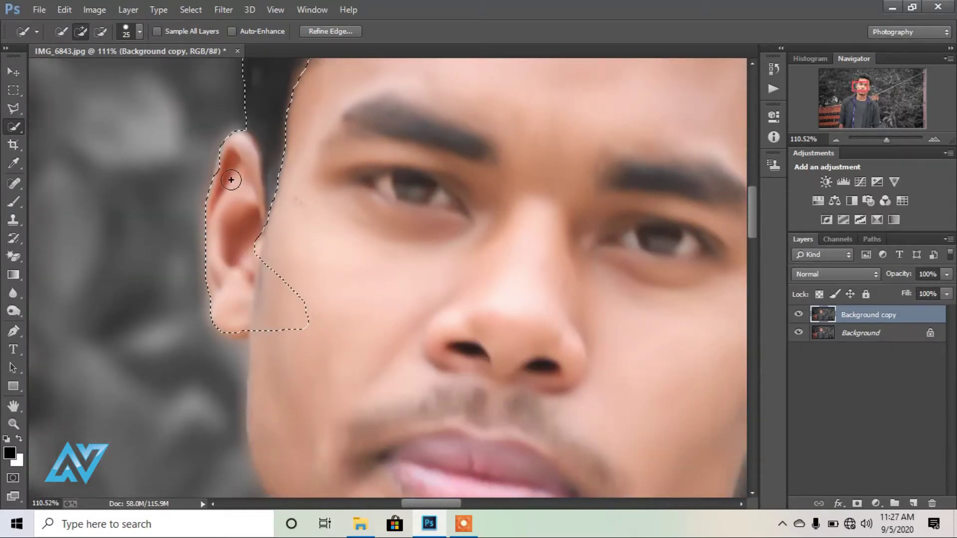
{"action": "mouse_move", "coordinate": [230, 179]}
{"action": "left_mouse_down"}
{"action": "mouse_move", "coordinate": [240, 337]}
{"action": "mouse_move", "coordinate": [248, 327]}
{"action": "left_mouse_up"}
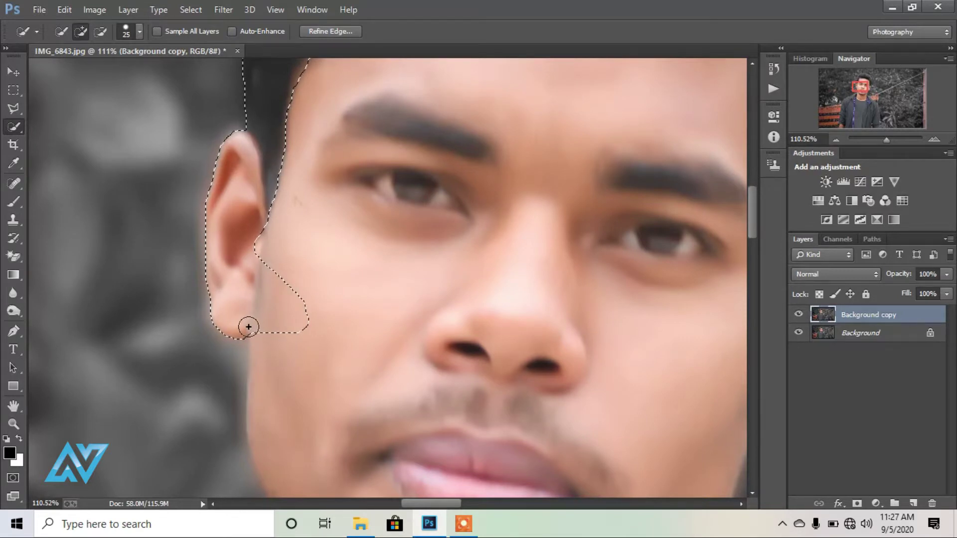
{"action": "scroll", "coordinate": [248, 324], "scroll_direction": "down", "scroll_amount": 1}
{"action": "scroll", "coordinate": [247, 302], "scroll_direction": "down", "scroll_amount": 2}
{"action": "scroll", "coordinate": [250, 265], "scroll_direction": "down", "scroll_amount": 1}
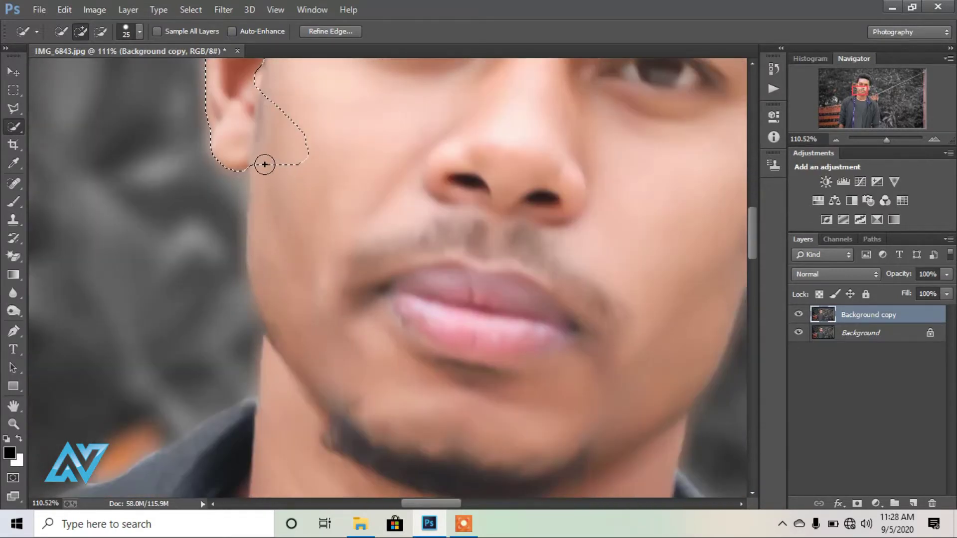
- Brush the selection down the cheek and jaw, over the neck, jacket collar and shoulder
{"action": "mouse_move", "coordinate": [265, 165]}
{"action": "left_mouse_down"}
{"action": "mouse_move", "coordinate": [298, 347]}
{"action": "mouse_move", "coordinate": [272, 302]}
{"action": "left_mouse_up"}
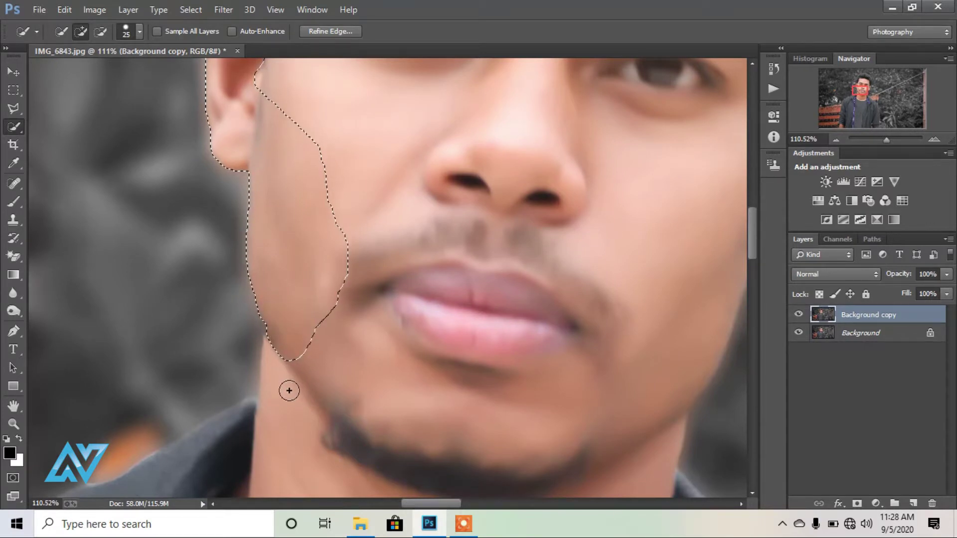
{"action": "left_click_drag", "start_coordinate": [289, 391], "coordinate": [348, 179]}
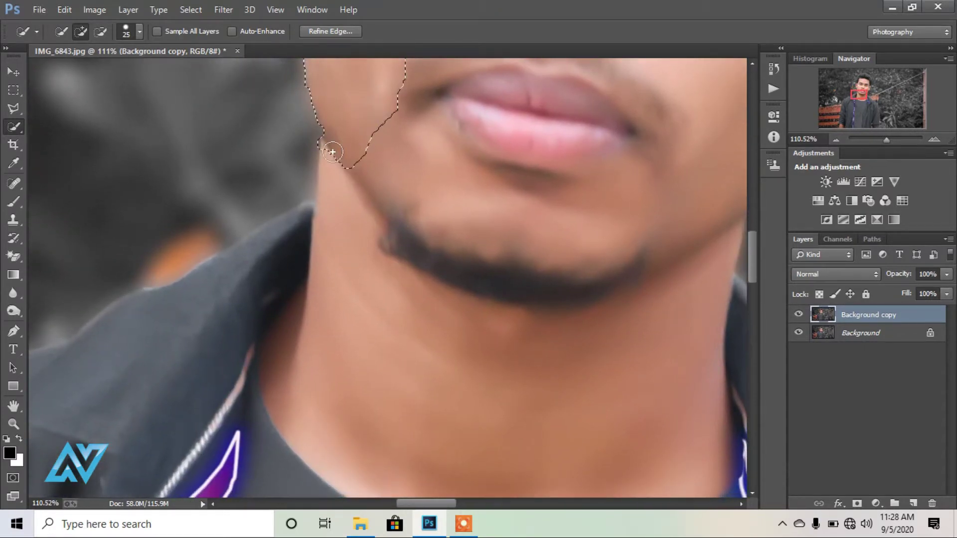
{"action": "mouse_move", "coordinate": [329, 212]}
{"action": "left_mouse_down"}
{"action": "mouse_move", "coordinate": [299, 342]}
{"action": "mouse_move", "coordinate": [291, 292]}
{"action": "left_mouse_up"}
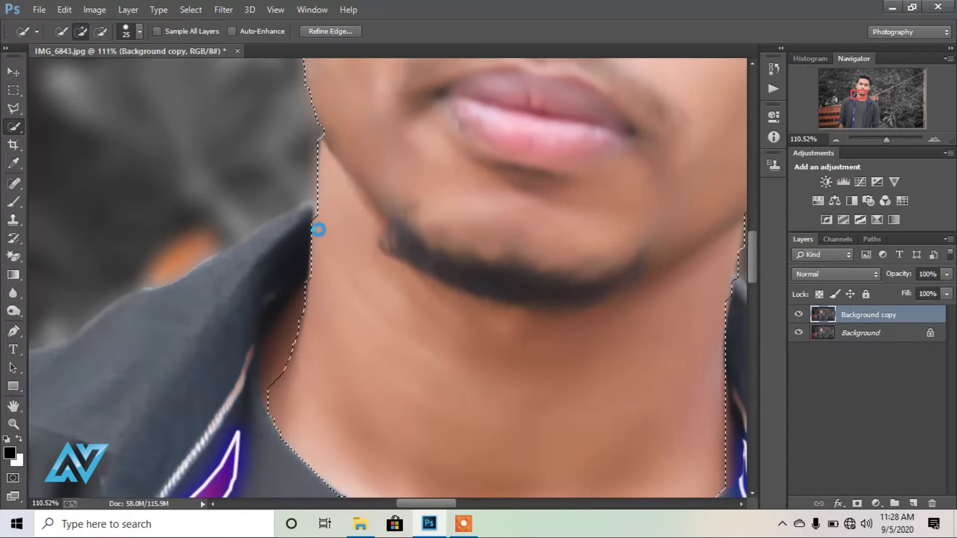
{"action": "mouse_move", "coordinate": [319, 217]}
{"action": "left_mouse_down"}
{"action": "mouse_move", "coordinate": [143, 317]}
{"action": "mouse_move", "coordinate": [57, 398]}
{"action": "mouse_move", "coordinate": [107, 397]}
{"action": "left_mouse_up"}
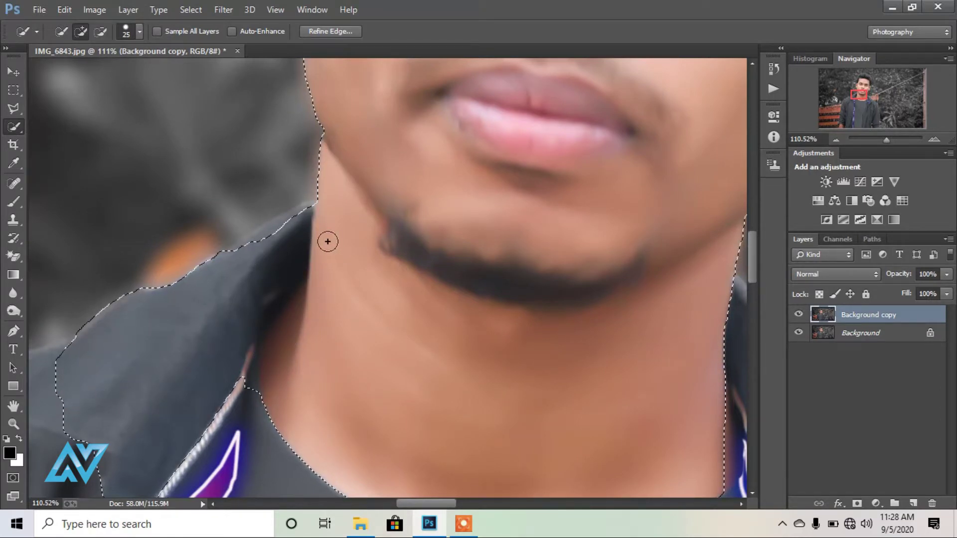
{"action": "mouse_move", "coordinate": [311, 212]}
{"action": "left_mouse_down"}
{"action": "mouse_move", "coordinate": [264, 227]}
{"action": "mouse_move", "coordinate": [220, 275]}
{"action": "left_mouse_up"}
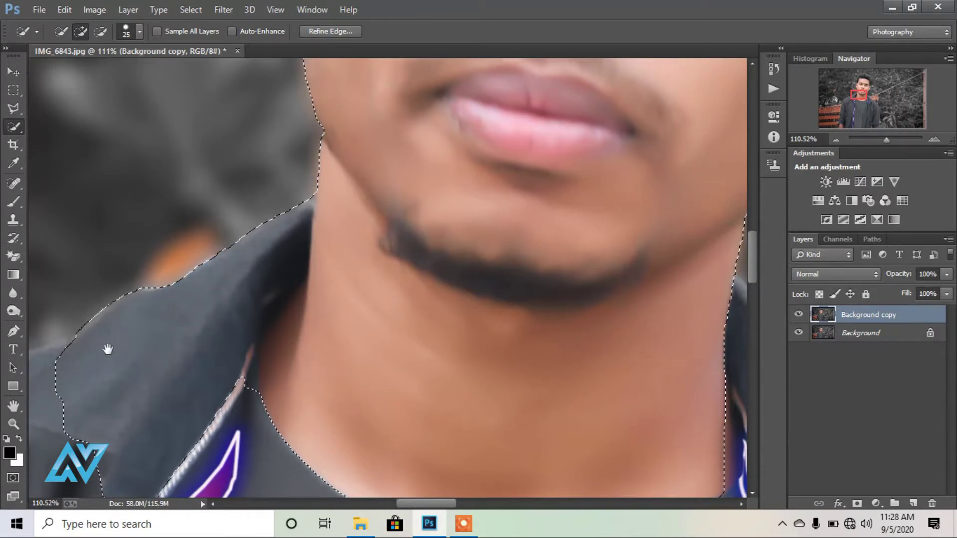
{"action": "left_click_drag", "start_coordinate": [107, 360], "coordinate": [384, 214]}
{"action": "mouse_move", "coordinate": [295, 237]}
{"action": "left_mouse_down"}
{"action": "mouse_move", "coordinate": [188, 273]}
{"action": "mouse_move", "coordinate": [124, 314]}
{"action": "mouse_move", "coordinate": [133, 317]}
{"action": "left_mouse_up"}
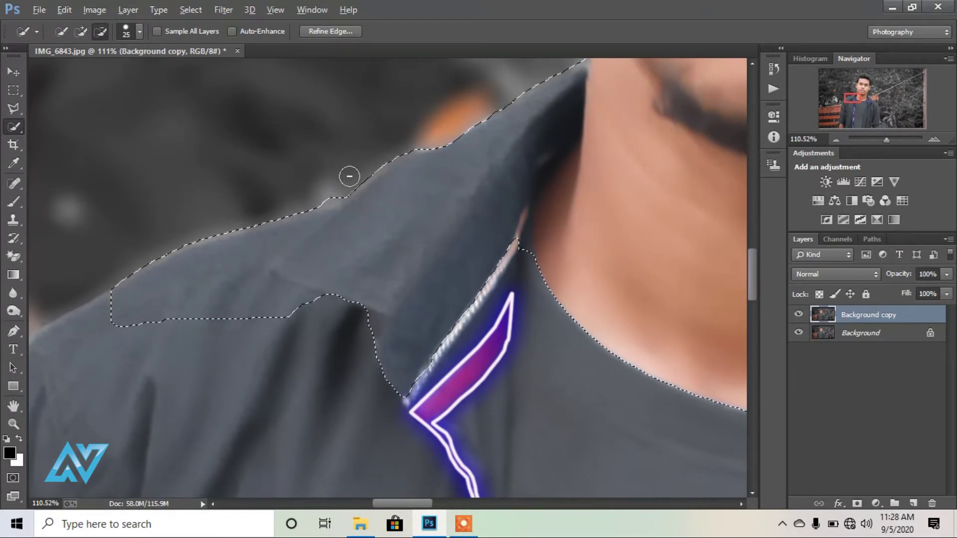
- Add more of the shoulder and subtract the pinkish background patch from the selection
{"action": "left_click", "coordinate": [328, 193], "text": "alt"}
{"action": "left_click_drag", "start_coordinate": [342, 248], "coordinate": [588, 145]}
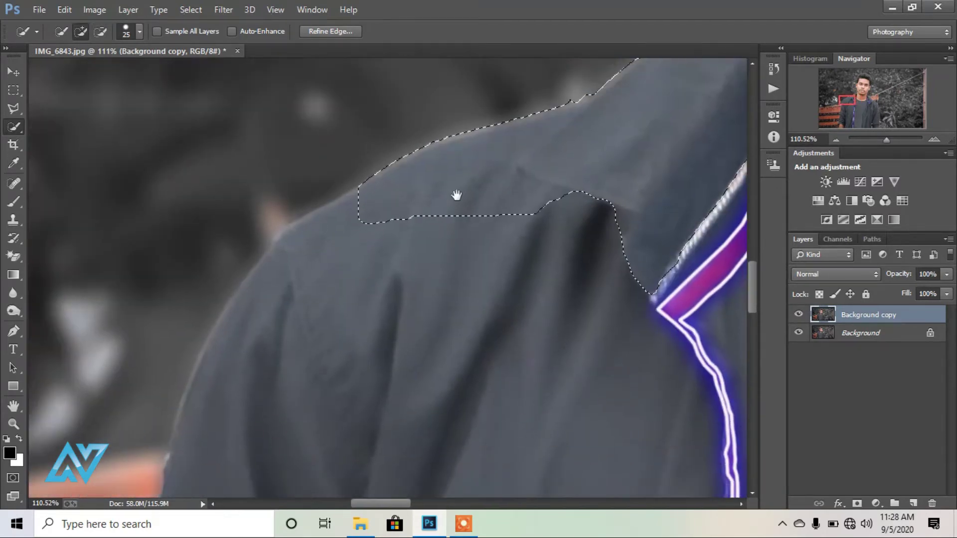
{"action": "mouse_move", "coordinate": [369, 206]}
{"action": "left_mouse_down"}
{"action": "mouse_move", "coordinate": [287, 283]}
{"action": "mouse_move", "coordinate": [267, 350]}
{"action": "mouse_move", "coordinate": [270, 233]}
{"action": "left_mouse_up"}
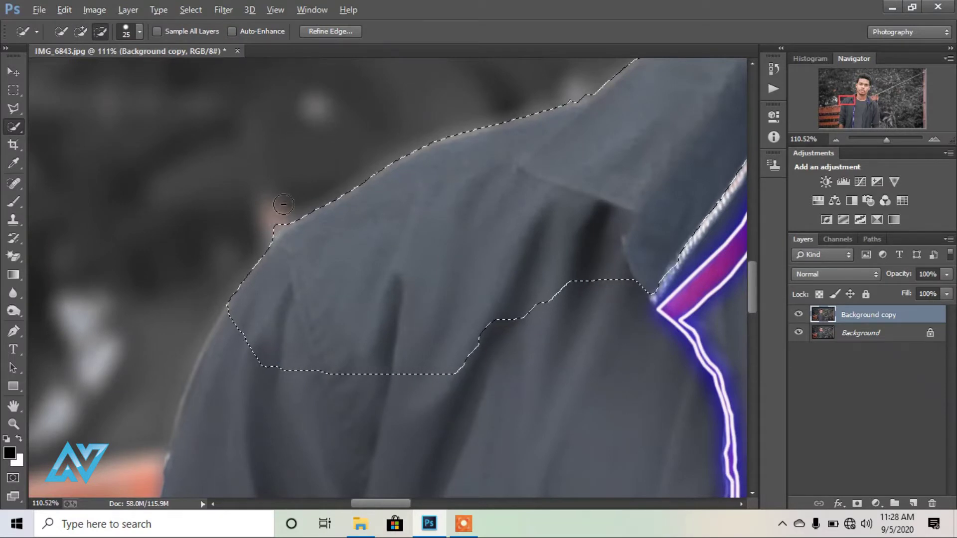
{"action": "left_click_drag", "start_coordinate": [283, 202], "coordinate": [262, 234]}
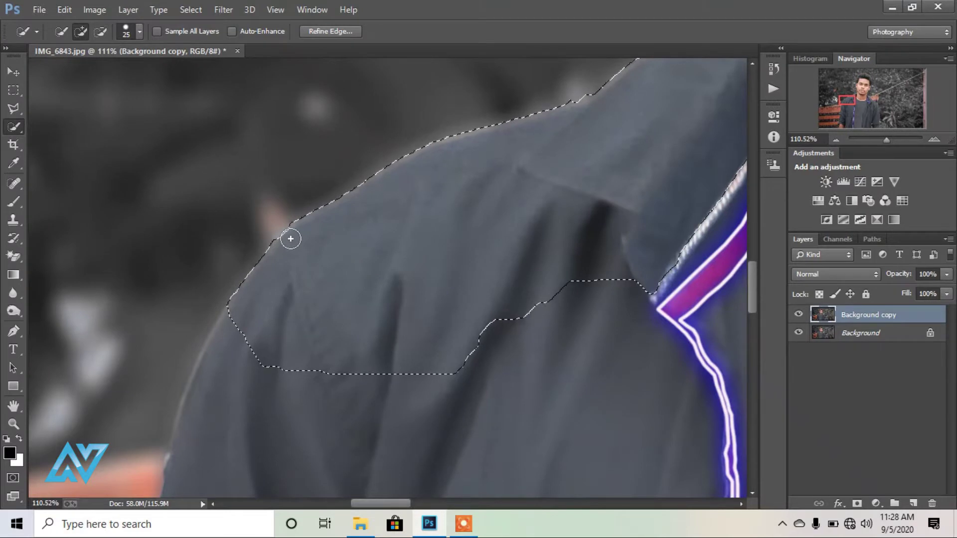
{"action": "scroll", "coordinate": [291, 239], "scroll_direction": "down", "scroll_amount": 2}
{"action": "scroll", "coordinate": [318, 257], "scroll_direction": "down", "scroll_amount": 3}
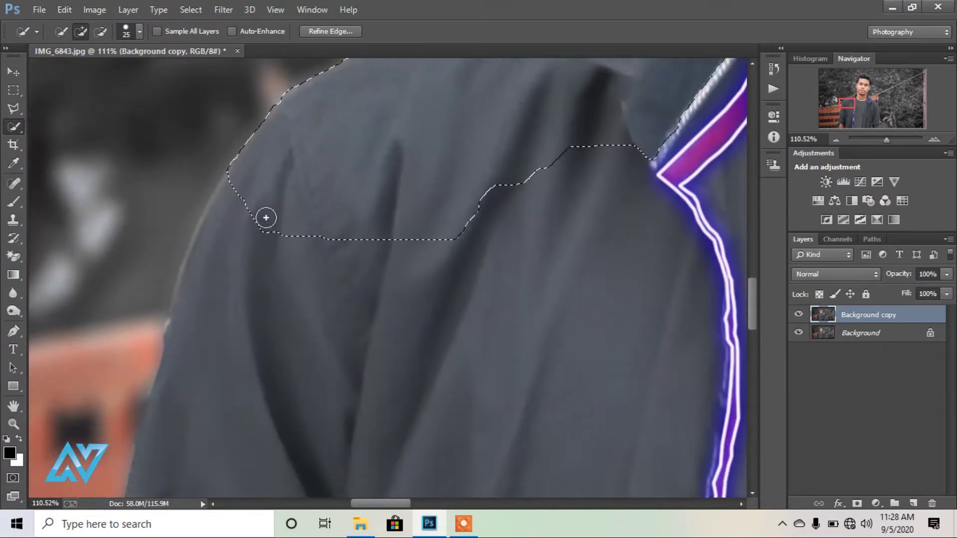
- Extend the selection down the left shoulder and across the jacket front, cutting off a stray notch
{"action": "left_click_drag", "start_coordinate": [235, 191], "coordinate": [227, 367]}
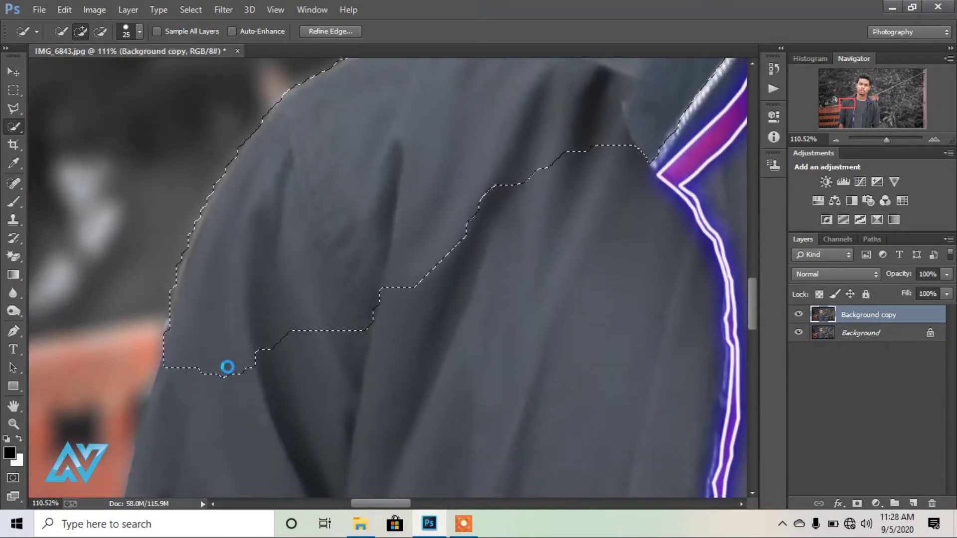
{"action": "scroll", "coordinate": [267, 275], "scroll_direction": "down", "scroll_amount": 1}
{"action": "scroll", "coordinate": [267, 272], "scroll_direction": "down", "scroll_amount": 3}
{"action": "scroll", "coordinate": [254, 239], "scroll_direction": "down", "scroll_amount": 2}
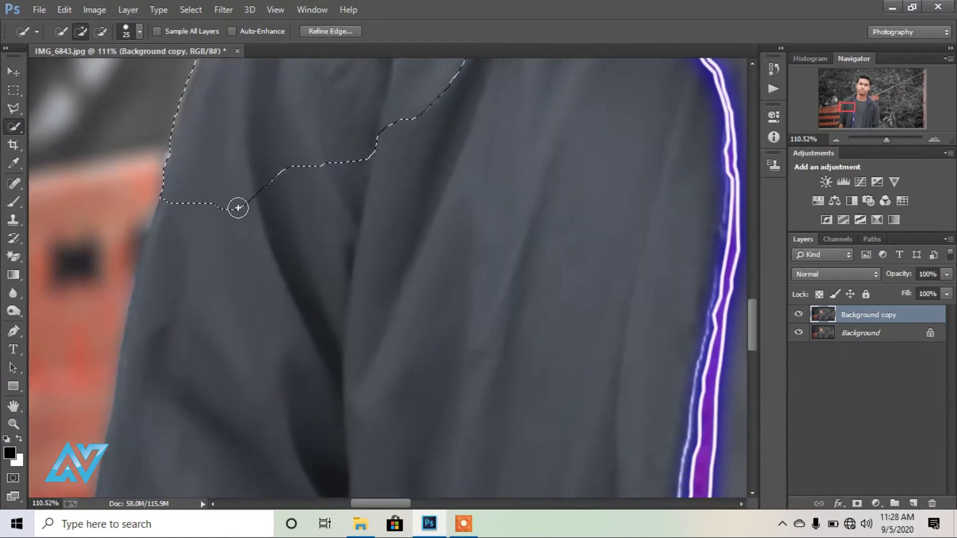
{"action": "mouse_move", "coordinate": [213, 281]}
{"action": "left_mouse_down"}
{"action": "mouse_move", "coordinate": [214, 406]}
{"action": "mouse_move", "coordinate": [224, 342]}
{"action": "left_mouse_up"}
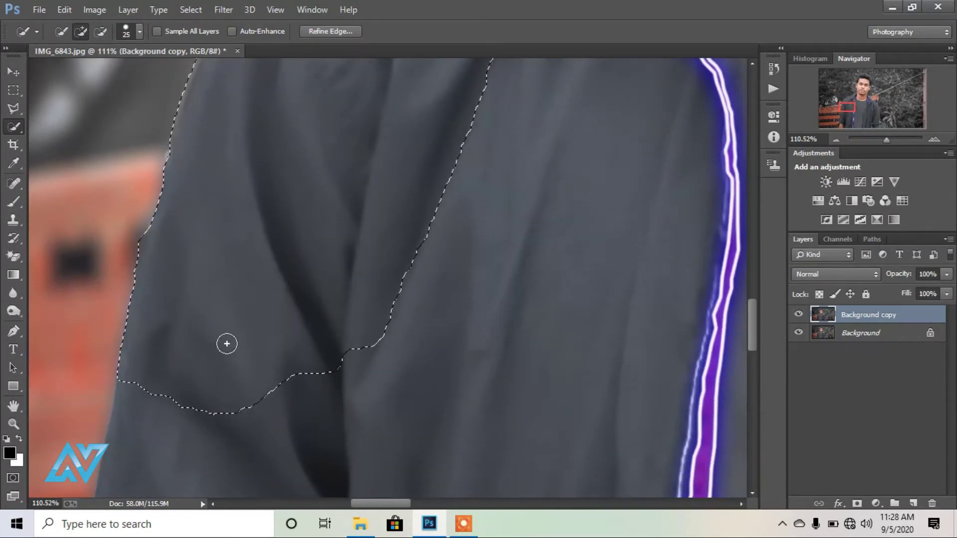
{"action": "key", "text": "alt"}
{"action": "left_click", "coordinate": [127, 241]}
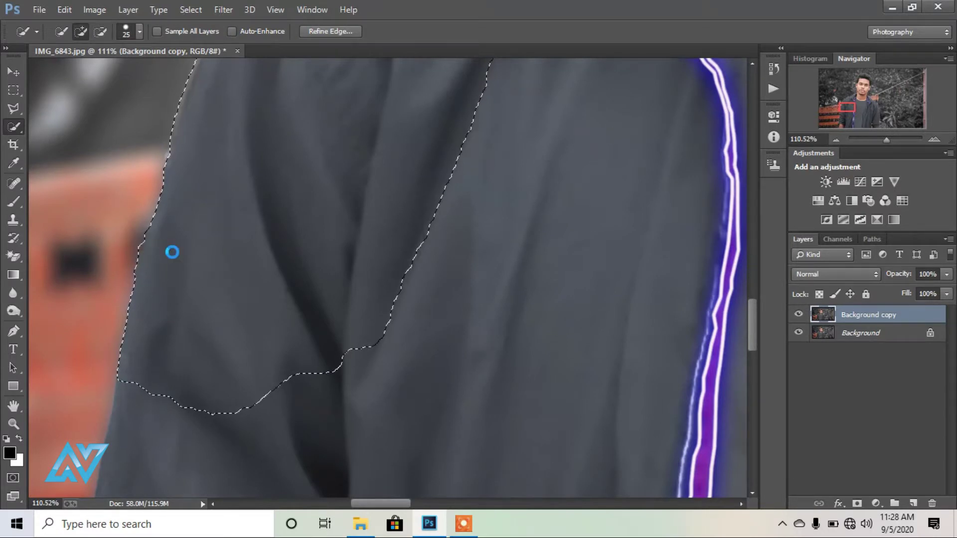
{"action": "scroll", "coordinate": [181, 254], "scroll_direction": "down", "scroll_amount": 3}
{"action": "scroll", "coordinate": [177, 243], "scroll_direction": "down", "scroll_amount": 3}
{"action": "mouse_move", "coordinate": [176, 243]}
{"action": "left_mouse_down"}
{"action": "mouse_move", "coordinate": [585, 381]}
{"action": "mouse_move", "coordinate": [552, 371]}
{"action": "left_mouse_up"}
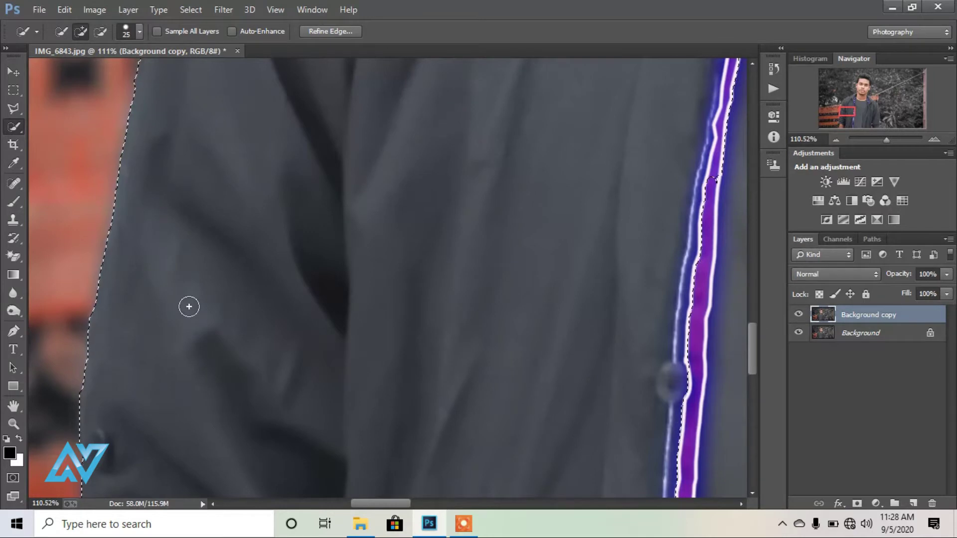
- Add the shoulder, sleeve and dark sleeve hem, subtracting the background near the hem
{"action": "scroll", "coordinate": [188, 306], "scroll_direction": "down", "scroll_amount": 2}
{"action": "scroll", "coordinate": [188, 306], "scroll_direction": "down", "scroll_amount": 2}
{"action": "scroll", "coordinate": [189, 307], "scroll_direction": "down", "scroll_amount": 2}
{"action": "scroll", "coordinate": [188, 307], "scroll_direction": "down", "scroll_amount": 4}
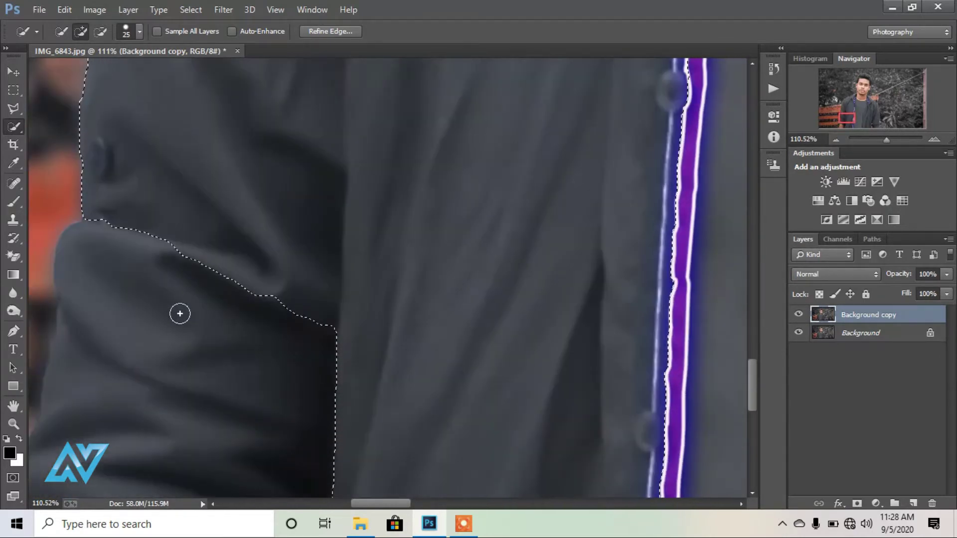
{"action": "scroll", "coordinate": [348, 278], "scroll_direction": "left", "scroll_amount": 3}
{"action": "scroll", "coordinate": [269, 218], "scroll_direction": "left", "scroll_amount": 2}
{"action": "mouse_move", "coordinate": [230, 165]}
{"action": "left_mouse_down"}
{"action": "mouse_move", "coordinate": [216, 175]}
{"action": "mouse_move", "coordinate": [218, 204]}
{"action": "left_mouse_up"}
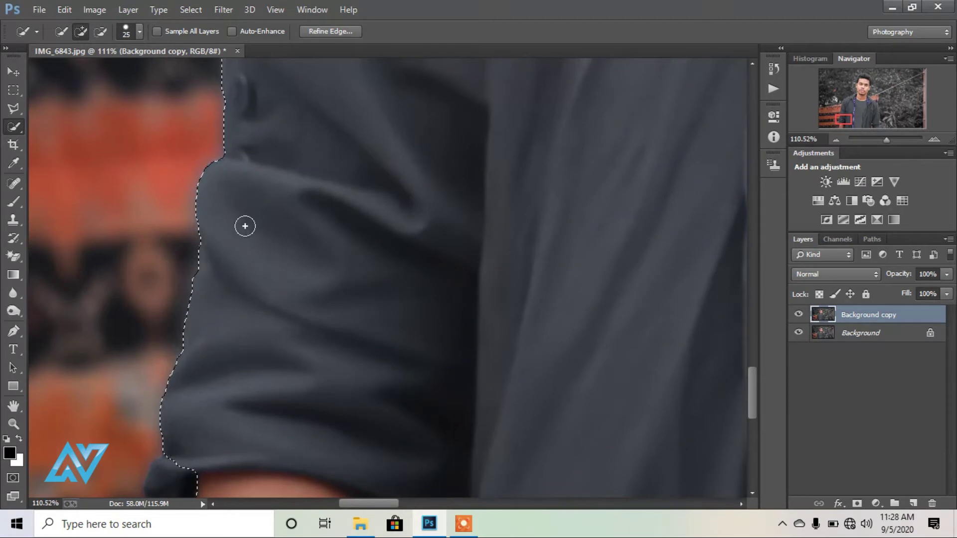
{"action": "scroll", "coordinate": [245, 226], "scroll_direction": "down", "scroll_amount": 2}
{"action": "scroll", "coordinate": [244, 280], "scroll_direction": "down", "scroll_amount": 2}
{"action": "left_click_drag", "start_coordinate": [173, 288], "coordinate": [168, 316]}
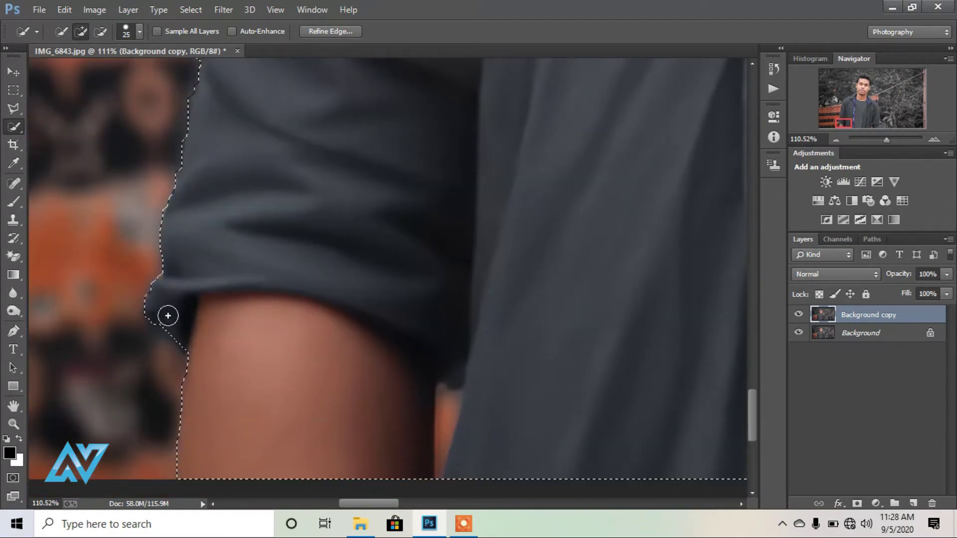
{"action": "mouse_move", "coordinate": [175, 349]}
{"action": "left_mouse_down"}
{"action": "mouse_move", "coordinate": [160, 359]}
{"action": "mouse_move", "coordinate": [164, 370]}
{"action": "mouse_move", "coordinate": [138, 383]}
{"action": "mouse_move", "coordinate": [166, 387]}
{"action": "mouse_move", "coordinate": [169, 399]}
{"action": "mouse_move", "coordinate": [158, 398]}
{"action": "left_mouse_up"}
{"action": "left_click", "coordinate": [153, 351]}
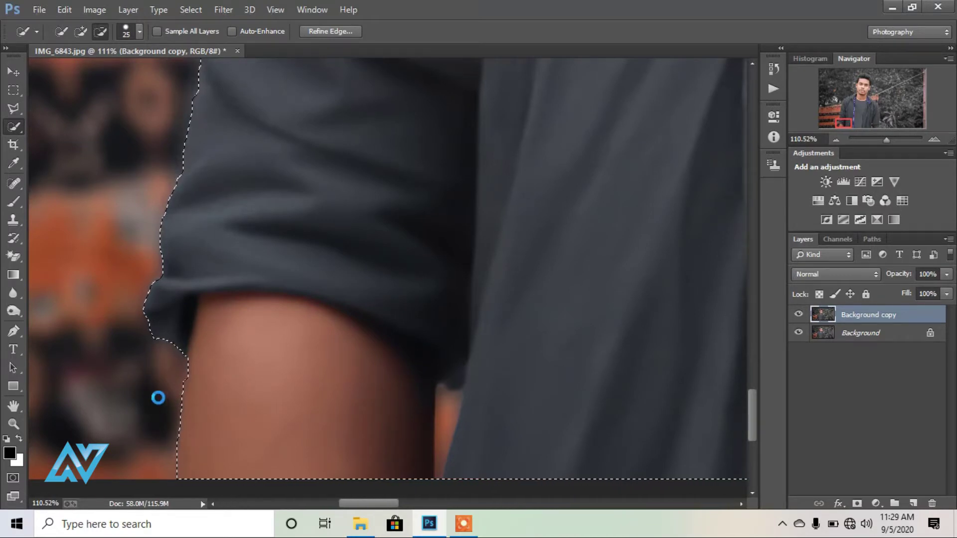
{"action": "key", "text": "alt"}
- Shrink the brush to size 9 and extend the jacket selection along the photo's bottom edge
{"action": "scroll", "coordinate": [166, 380], "scroll_direction": "up", "scroll_amount": 3}
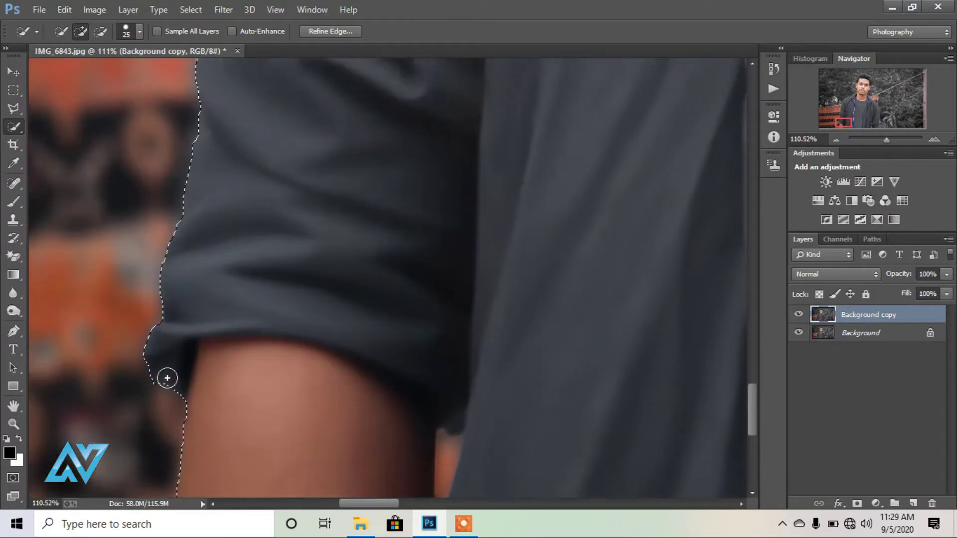
{"action": "left_click_drag", "start_coordinate": [498, 410], "coordinate": [317, 261]}
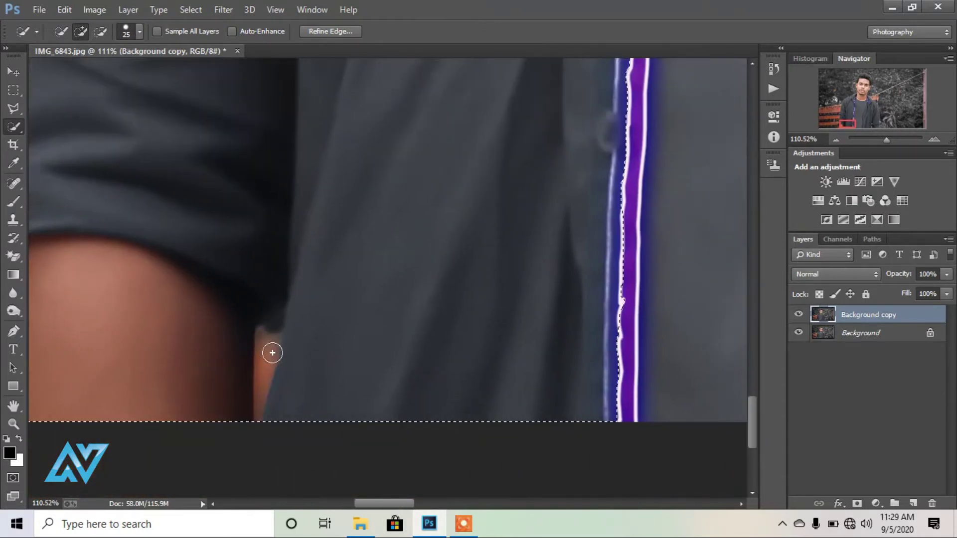
{"action": "key", "text": "bracketleft"}
{"action": "key", "text": "bracketleft"}
{"action": "key", "text": "bracketleft"}
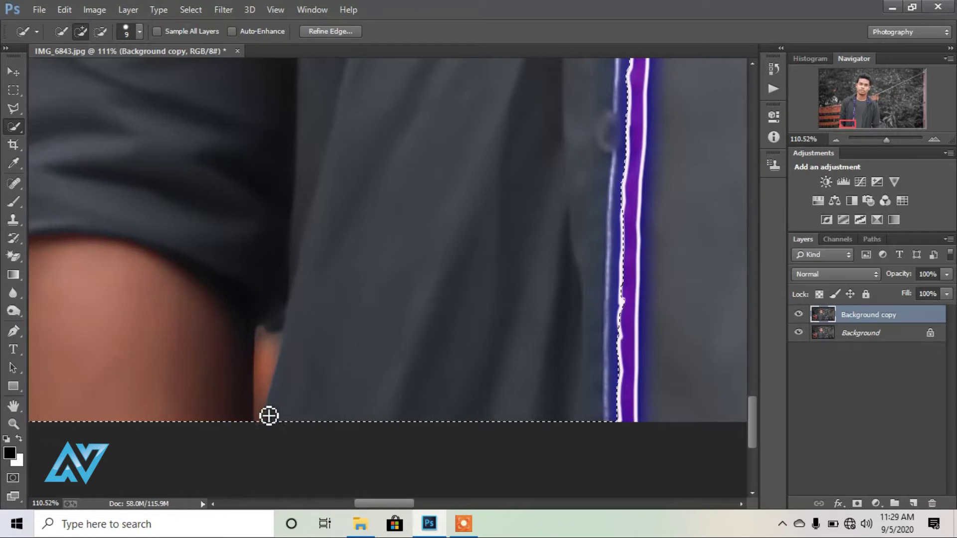
{"action": "mouse_move", "coordinate": [263, 419]}
{"action": "left_mouse_down"}
{"action": "mouse_move", "coordinate": [272, 347]}
{"action": "mouse_move", "coordinate": [265, 338]}
{"action": "mouse_move", "coordinate": [273, 408]}
{"action": "left_mouse_up"}
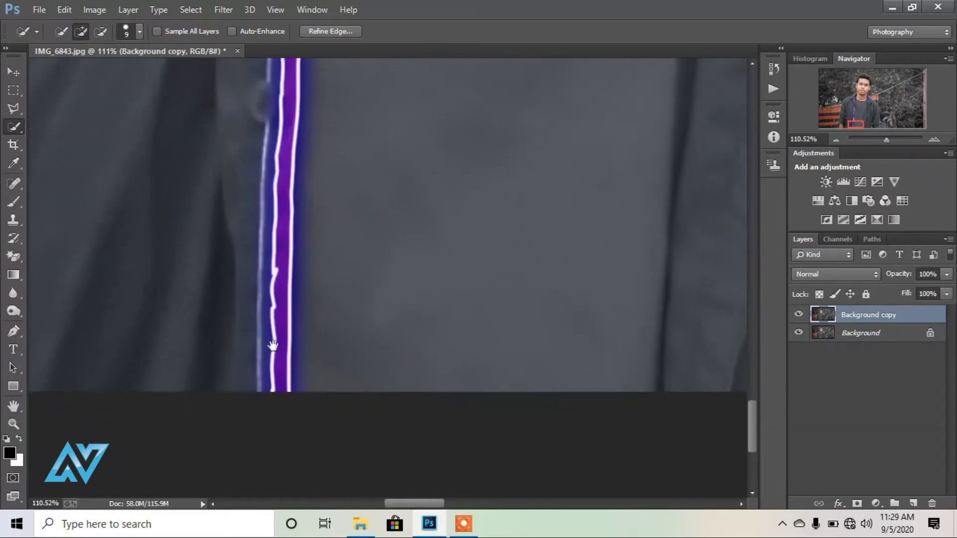
{"action": "left_click_drag", "start_coordinate": [615, 376], "coordinate": [271, 341]}
{"action": "mouse_move", "coordinate": [266, 377]}
{"action": "left_mouse_down"}
{"action": "mouse_move", "coordinate": [690, 367]}
{"action": "mouse_move", "coordinate": [412, 346]}
{"action": "left_mouse_up"}
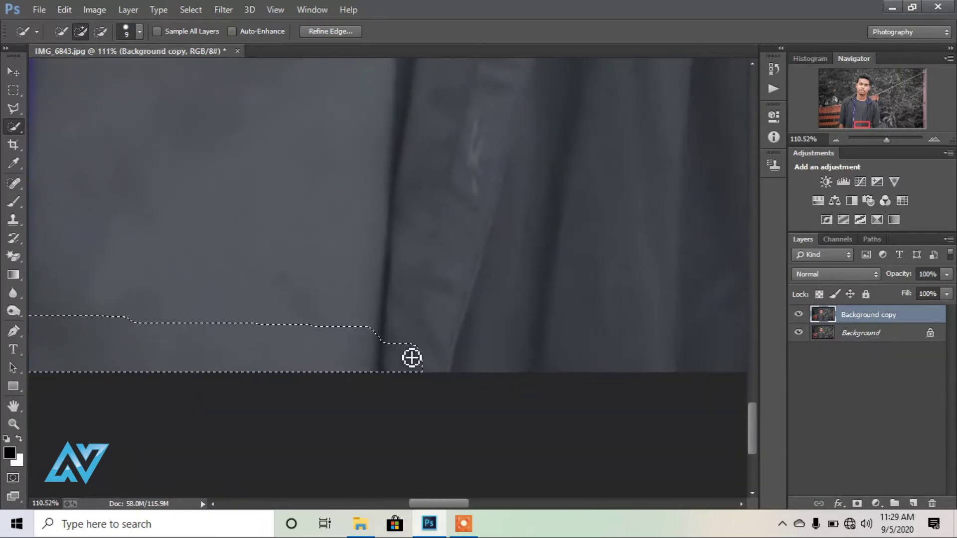
{"action": "left_click_drag", "start_coordinate": [492, 364], "coordinate": [696, 364]}
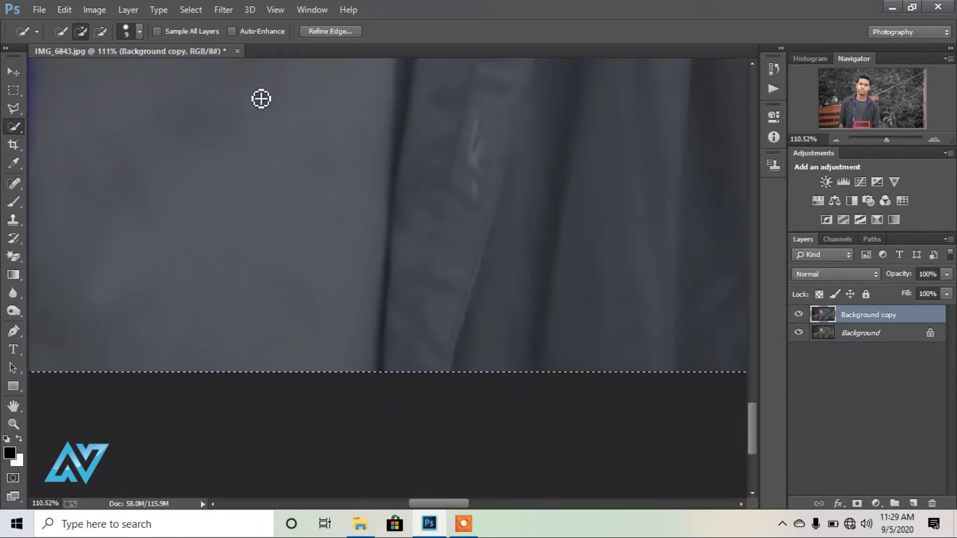
- Add the jacket collar's right side and remove the background bulge beside the collar
{"action": "scroll", "coordinate": [286, 167], "scroll_direction": "down", "scroll_amount": 4}
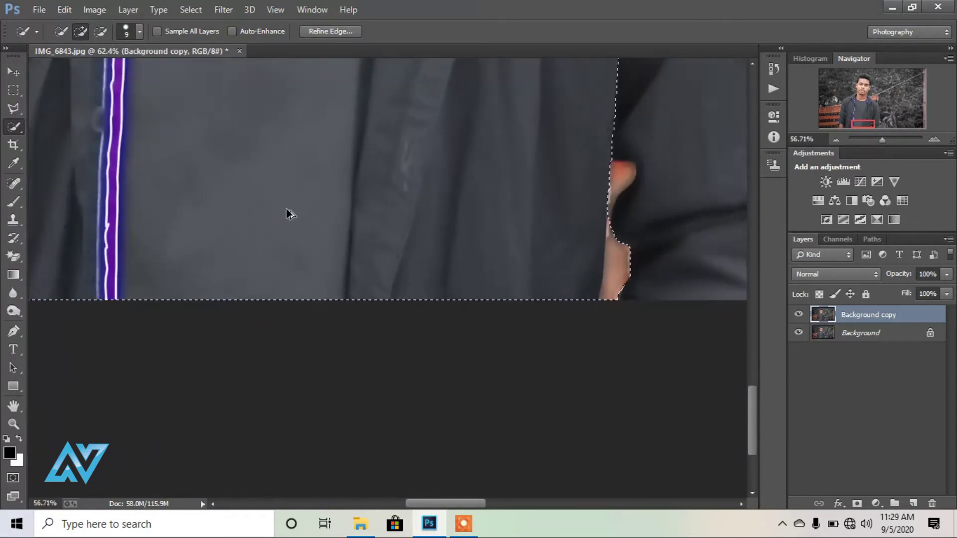
{"action": "scroll", "coordinate": [286, 208], "scroll_direction": "down", "scroll_amount": 1}
{"action": "scroll", "coordinate": [304, 238], "scroll_direction": "up", "scroll_amount": 2}
{"action": "scroll", "coordinate": [308, 240], "scroll_direction": "up", "scroll_amount": 2}
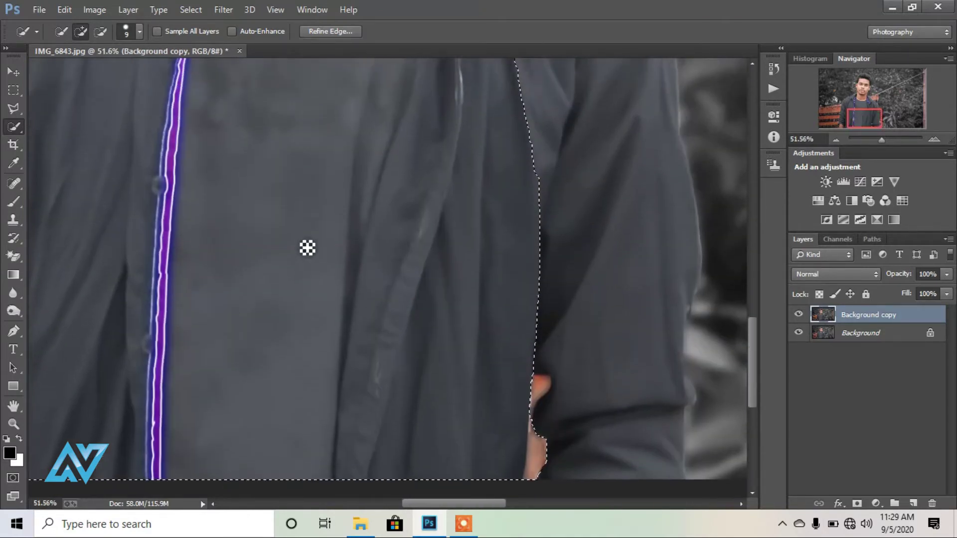
{"action": "scroll", "coordinate": [308, 239], "scroll_direction": "up", "scroll_amount": 2}
{"action": "scroll", "coordinate": [309, 244], "scroll_direction": "up", "scroll_amount": 2}
{"action": "scroll", "coordinate": [312, 258], "scroll_direction": "up", "scroll_amount": 2}
{"action": "scroll", "coordinate": [313, 258], "scroll_direction": "up", "scroll_amount": 3}
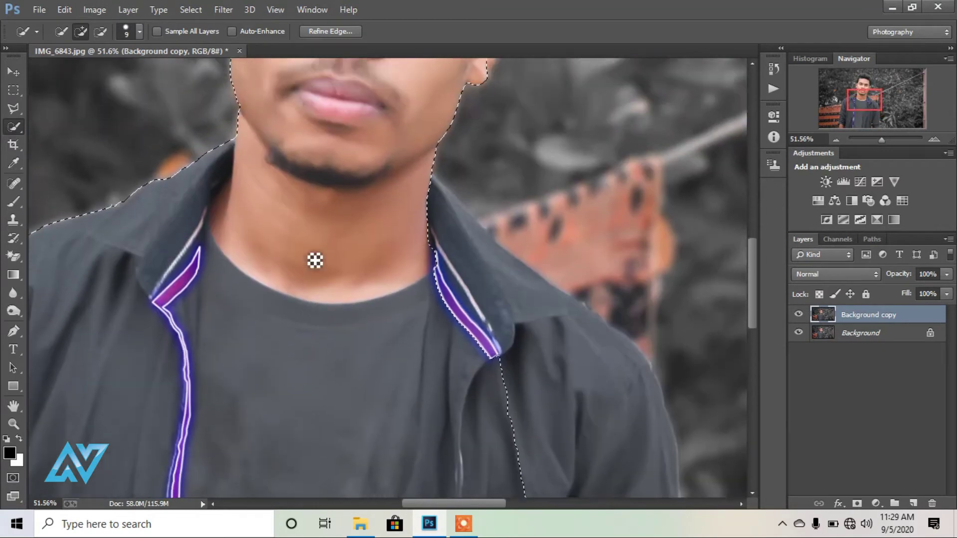
{"action": "scroll", "coordinate": [313, 258], "scroll_direction": "up", "scroll_amount": 1}
{"action": "left_click_drag", "start_coordinate": [439, 198], "coordinate": [542, 307]}
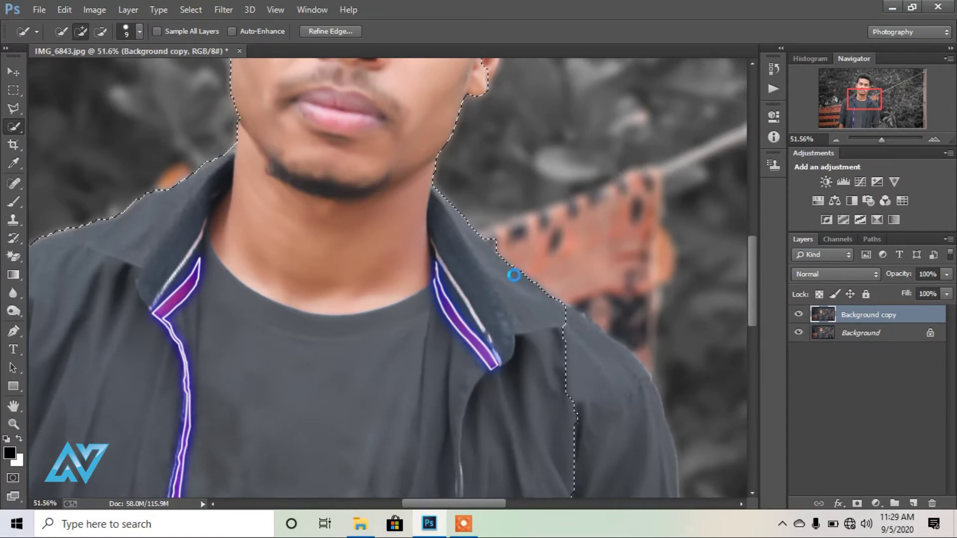
{"action": "left_click_drag", "start_coordinate": [514, 275], "coordinate": [513, 271]}
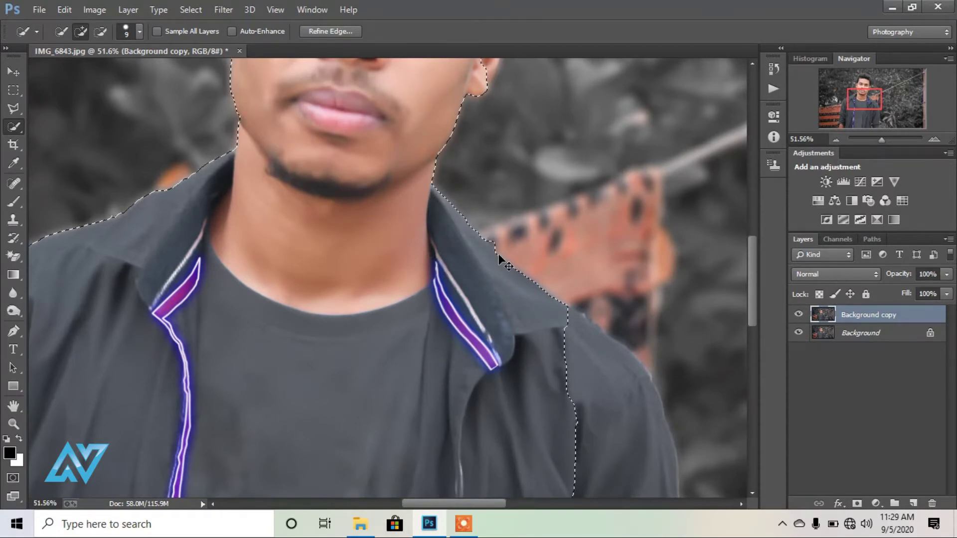
{"action": "scroll", "coordinate": [499, 254], "scroll_direction": "up", "scroll_amount": 2}
{"action": "scroll", "coordinate": [494, 248], "scroll_direction": "up", "scroll_amount": 2}
{"action": "scroll", "coordinate": [489, 243], "scroll_direction": "up", "scroll_amount": 2}
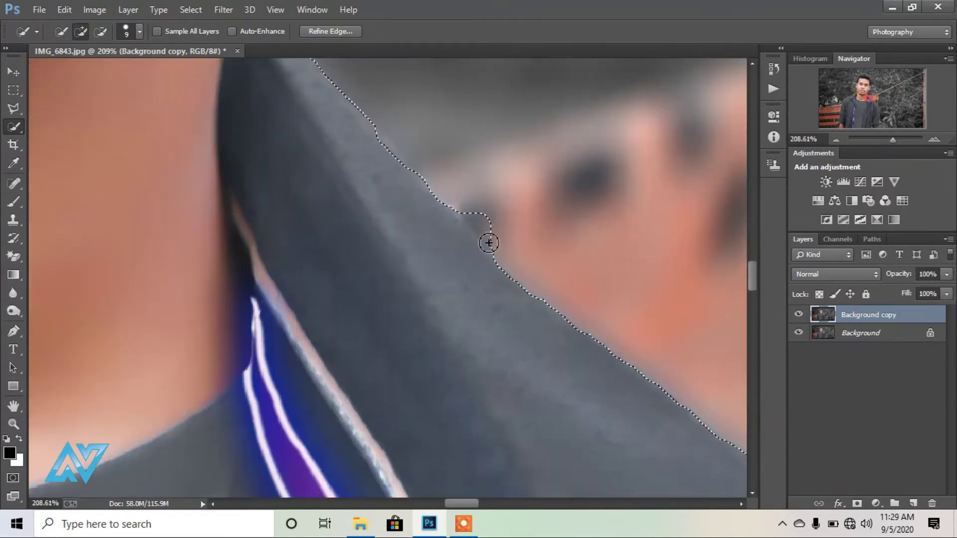
{"action": "left_click_drag", "start_coordinate": [476, 214], "coordinate": [495, 245]}
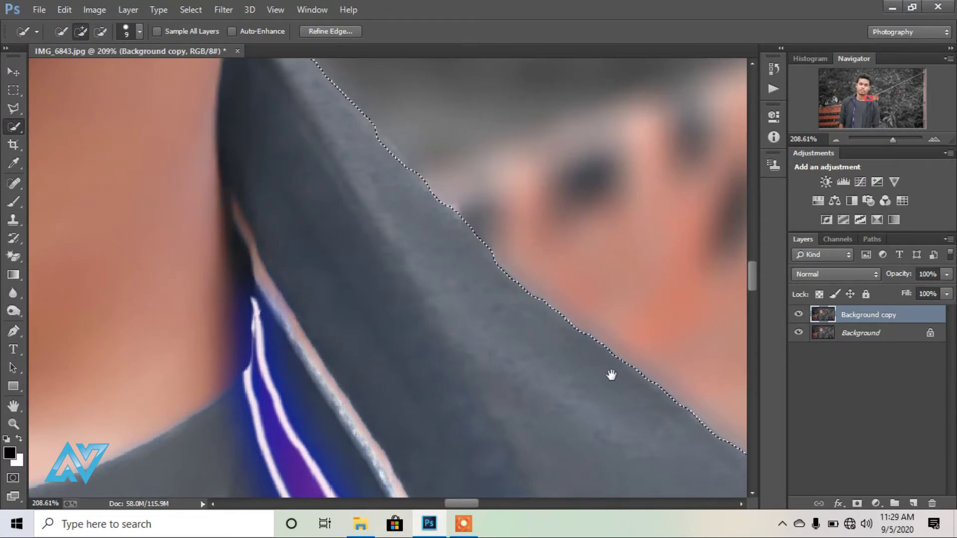
- Add the right shoulder edge, extending the selection down along it
{"action": "mouse_move", "coordinate": [611, 376]}
{"action": "left_mouse_down"}
{"action": "mouse_move", "coordinate": [255, 80]}
{"action": "mouse_move", "coordinate": [440, 362]}
{"action": "left_mouse_up"}
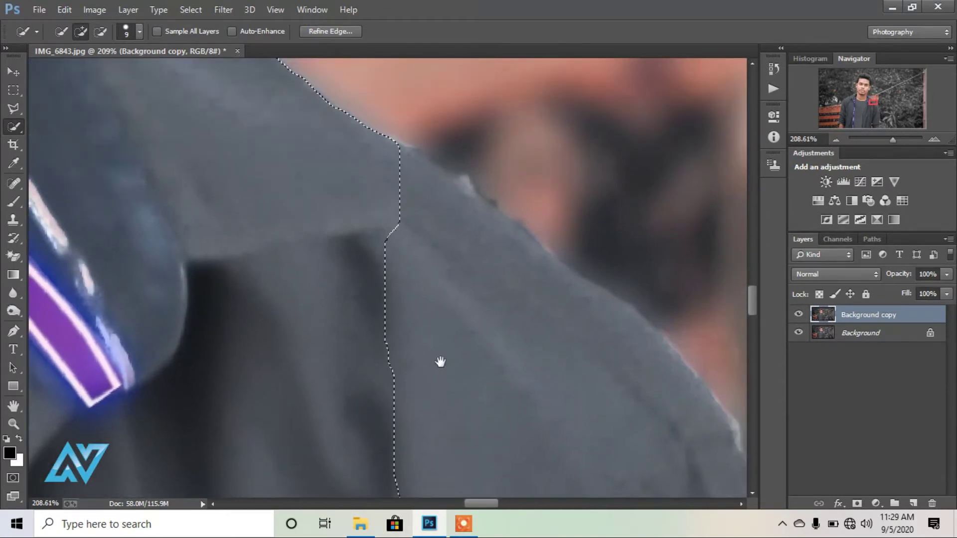
{"action": "left_click", "coordinate": [421, 180]}
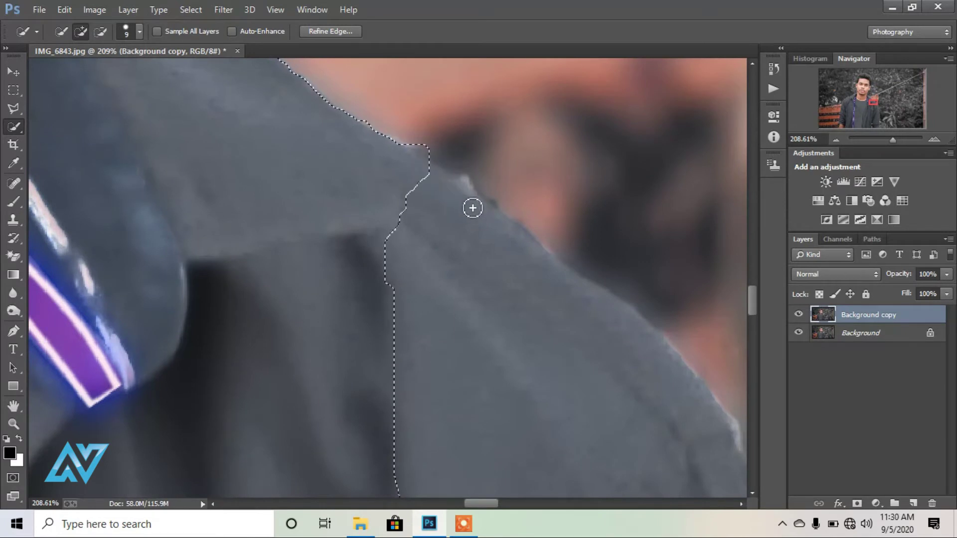
{"action": "left_click_drag", "start_coordinate": [505, 232], "coordinate": [645, 338]}
{"action": "left_click", "coordinate": [698, 417]}
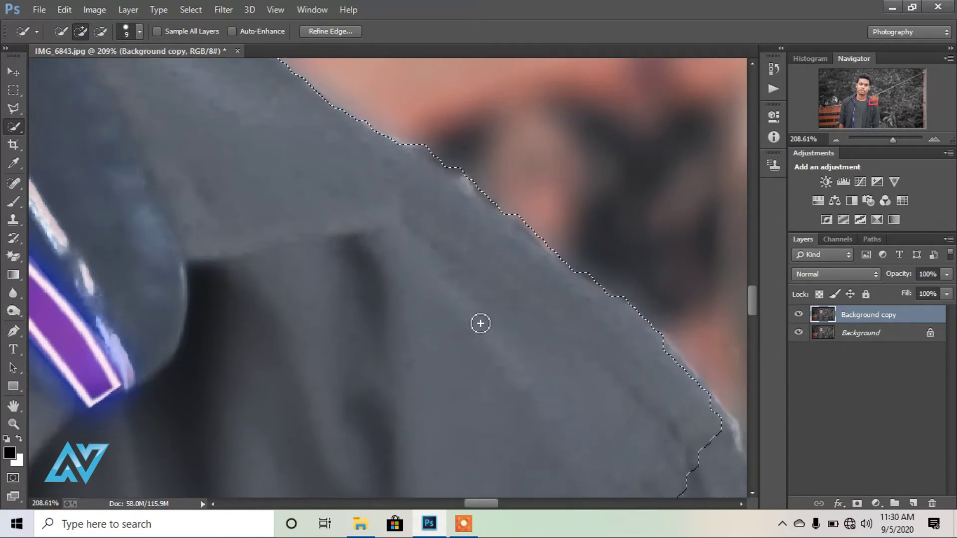
{"action": "scroll", "coordinate": [470, 312], "scroll_direction": "down", "scroll_amount": 2}
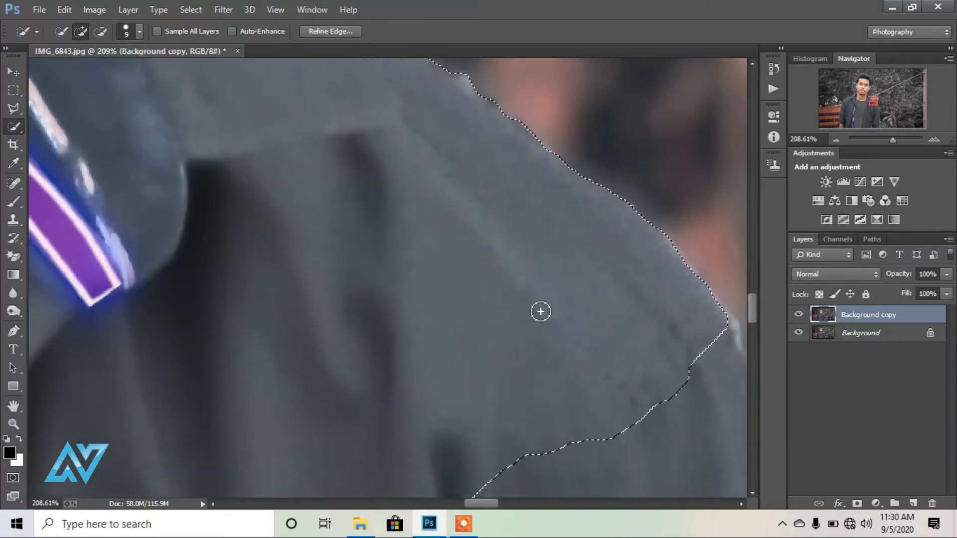
{"action": "mouse_move", "coordinate": [539, 311]}
{"action": "left_mouse_down"}
{"action": "mouse_move", "coordinate": [367, 211]}
{"action": "mouse_move", "coordinate": [284, 150]}
{"action": "left_mouse_up"}
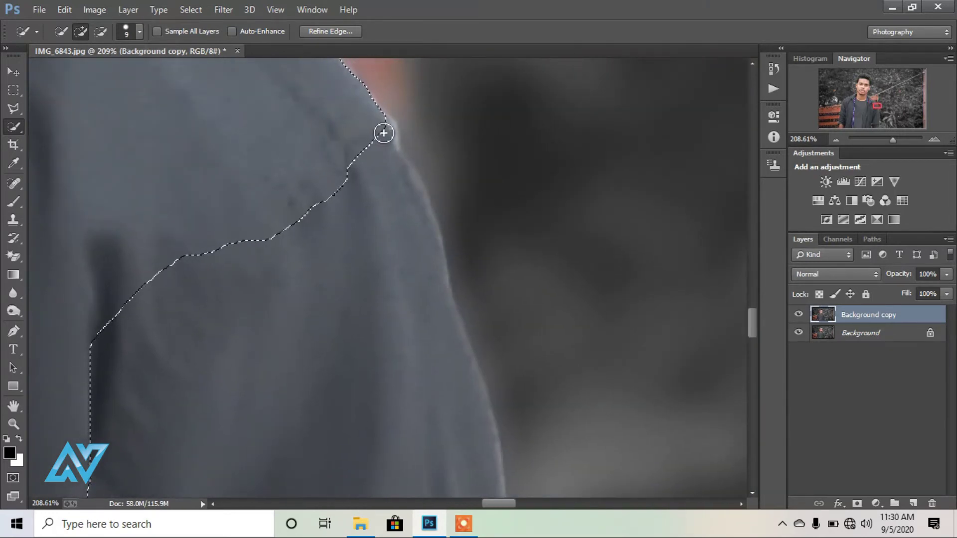
- Add the lower shoulder area, then subtract background from the selection's edge
{"action": "left_click", "coordinate": [402, 244]}
{"action": "left_click", "coordinate": [435, 383]}
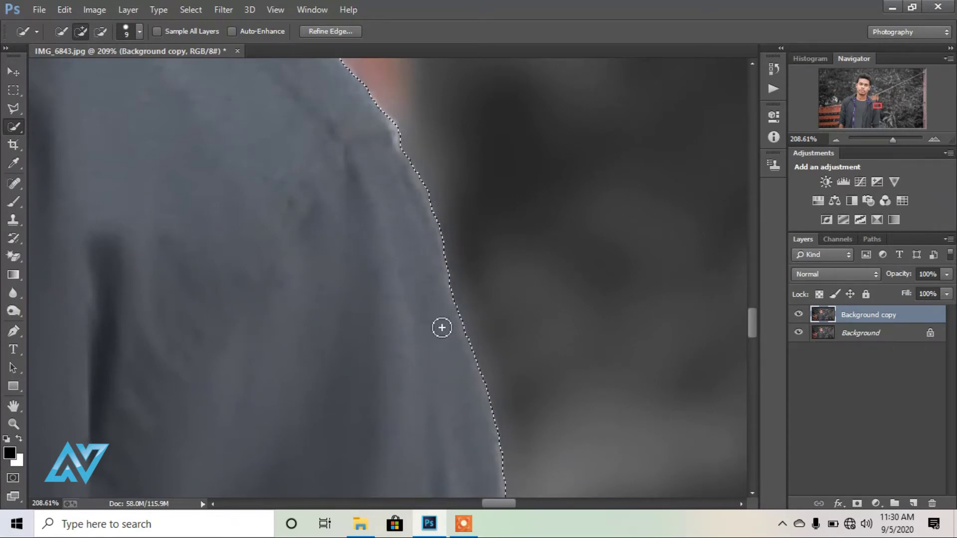
{"action": "scroll", "coordinate": [440, 327], "scroll_direction": "down", "scroll_amount": 3}
{"action": "scroll", "coordinate": [483, 289], "scroll_direction": "down", "scroll_amount": 3}
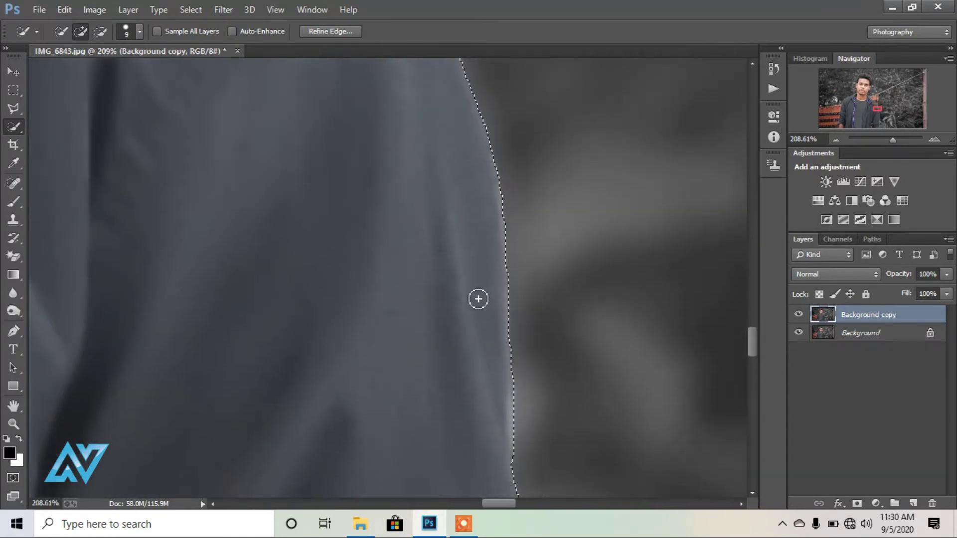
{"action": "scroll", "coordinate": [478, 299], "scroll_direction": "down", "scroll_amount": 2}
{"action": "scroll", "coordinate": [478, 299], "scroll_direction": "down", "scroll_amount": 2}
{"action": "scroll", "coordinate": [477, 299], "scroll_direction": "down", "scroll_amount": 2}
{"action": "scroll", "coordinate": [479, 300], "scroll_direction": "down", "scroll_amount": 1}
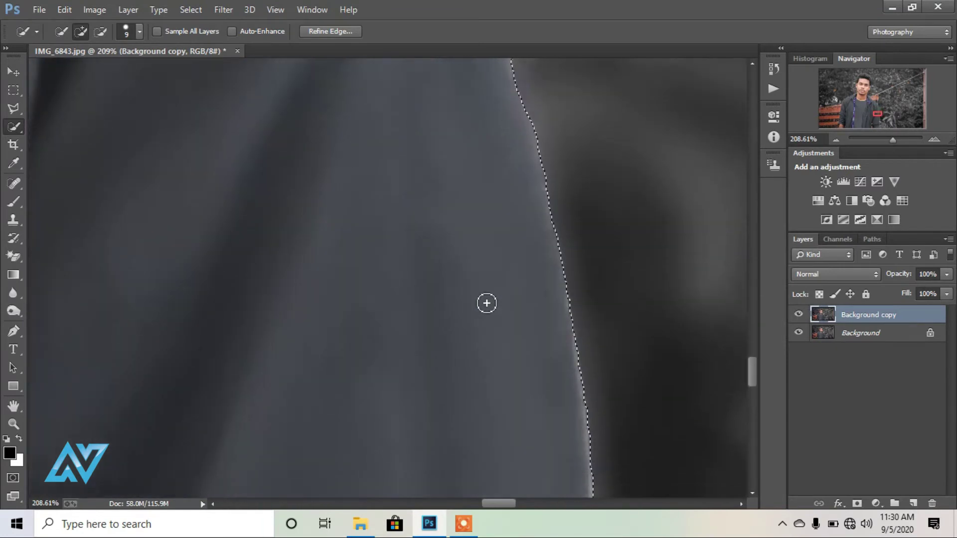
{"action": "scroll", "coordinate": [548, 324], "scroll_direction": "down", "scroll_amount": 1}
{"action": "scroll", "coordinate": [579, 333], "scroll_direction": "down", "scroll_amount": 2}
{"action": "scroll", "coordinate": [588, 335], "scroll_direction": "down", "scroll_amount": 3}
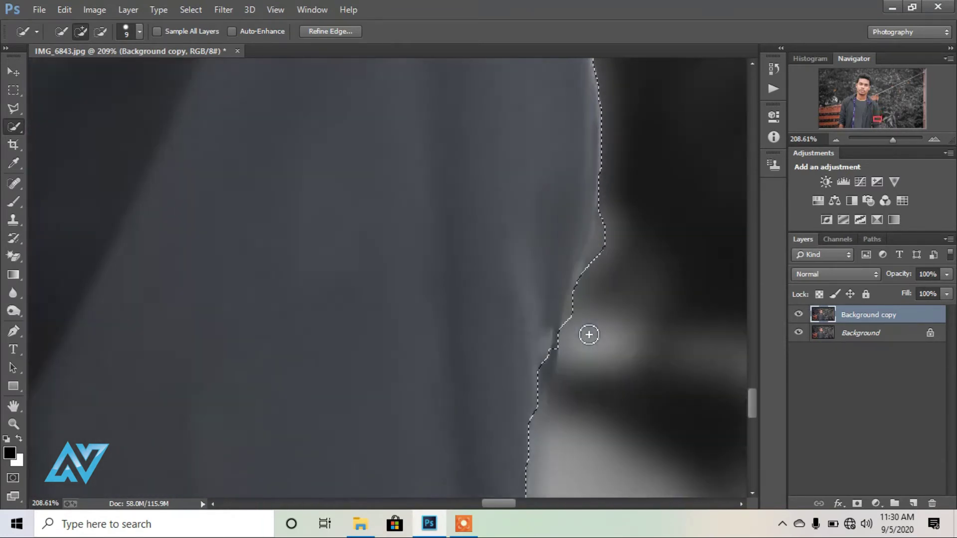
{"action": "key", "text": "alt"}
{"action": "left_click_drag", "start_coordinate": [608, 188], "coordinate": [539, 349]}
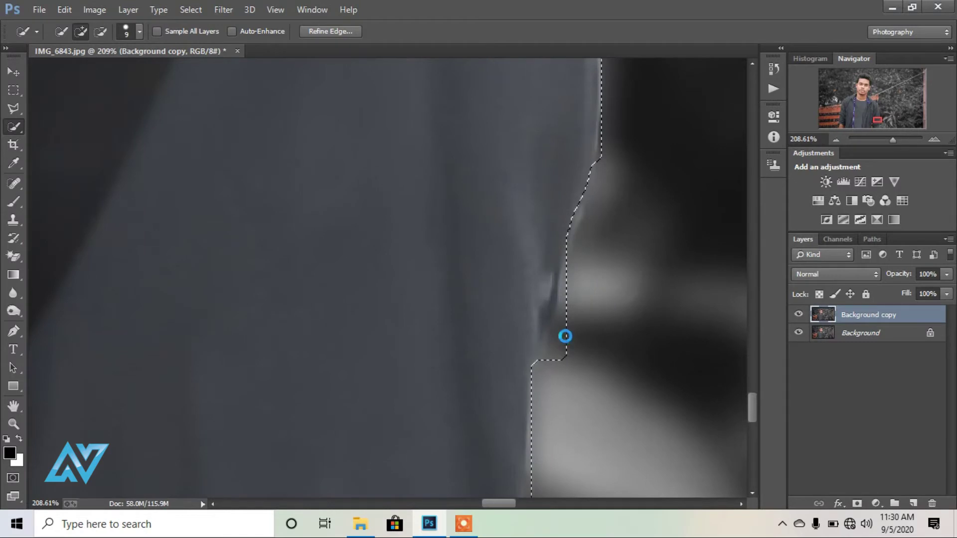
- Pull the selection in to the jacket side, cutting a background notch and re-adding the edge
{"action": "scroll", "coordinate": [568, 337], "scroll_direction": "down", "scroll_amount": 1}
{"action": "scroll", "coordinate": [568, 338], "scroll_direction": "down", "scroll_amount": 3}
{"action": "scroll", "coordinate": [569, 336], "scroll_direction": "down", "scroll_amount": 1}
{"action": "scroll", "coordinate": [569, 336], "scroll_direction": "down", "scroll_amount": 2}
{"action": "key", "text": "alt"}
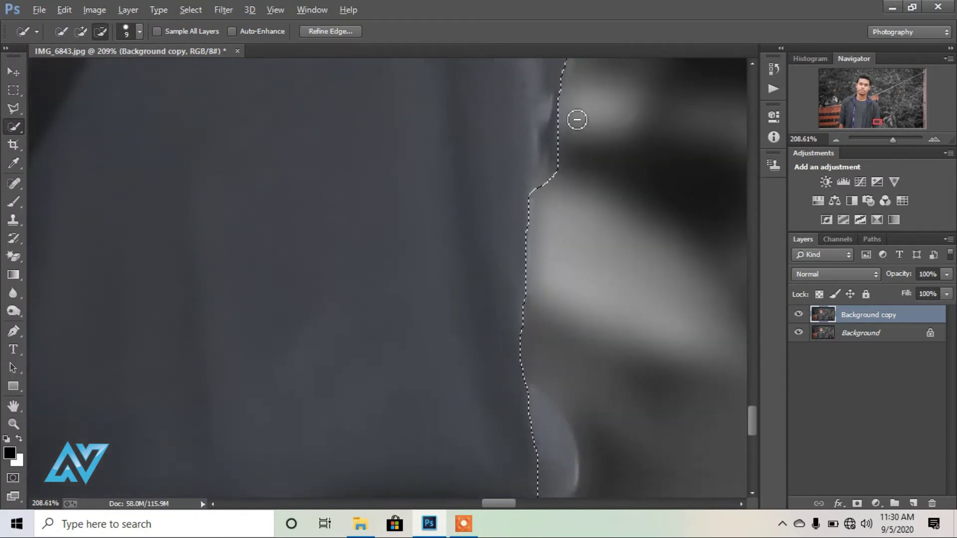
{"action": "left_click_drag", "start_coordinate": [550, 195], "coordinate": [549, 214]}
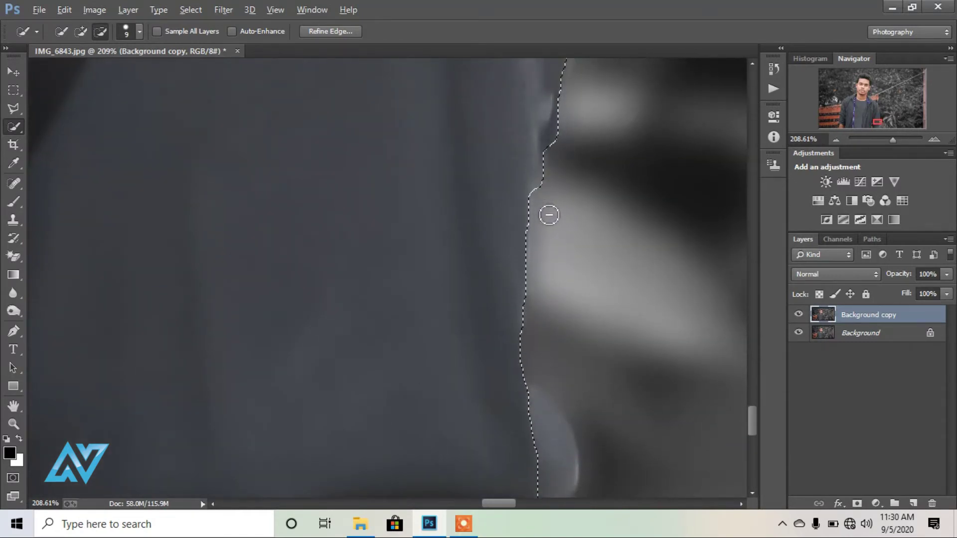
{"action": "scroll", "coordinate": [552, 213], "scroll_direction": "down", "scroll_amount": 2}
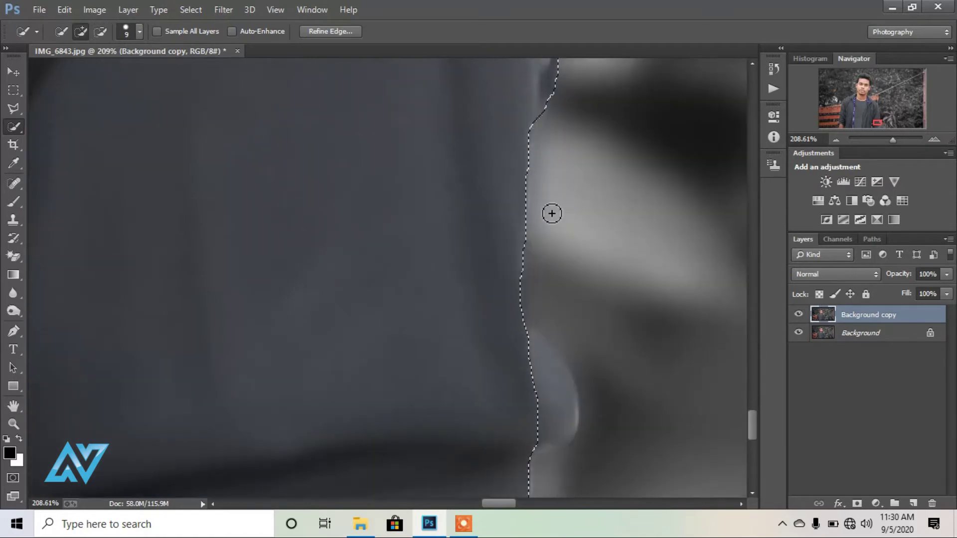
{"action": "scroll", "coordinate": [552, 213], "scroll_direction": "down", "scroll_amount": 4}
{"action": "scroll", "coordinate": [552, 213], "scroll_direction": "down", "scroll_amount": 4}
{"action": "key", "text": "alt"}
{"action": "left_click_drag", "start_coordinate": [533, 148], "coordinate": [532, 152]}
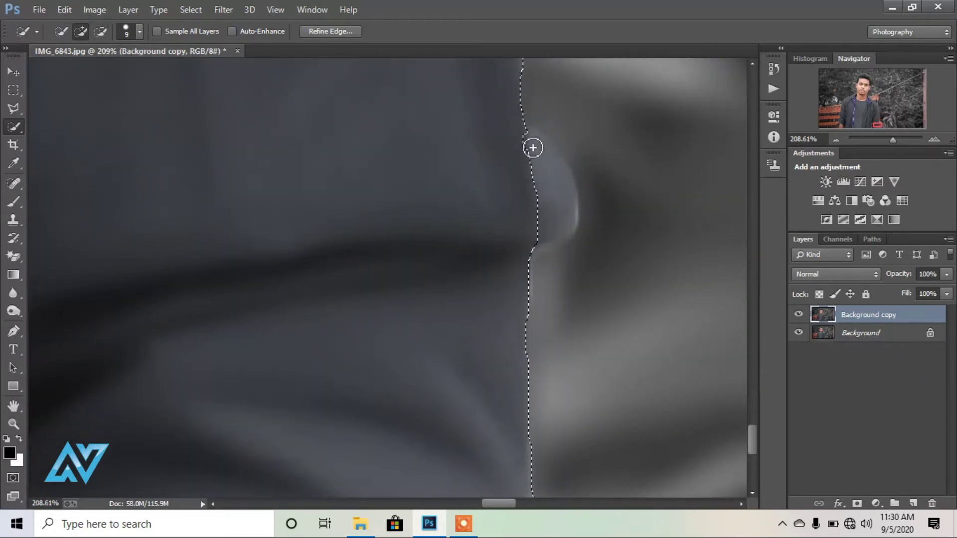
{"action": "mouse_move", "coordinate": [527, 143]}
{"action": "left_mouse_down"}
{"action": "mouse_move", "coordinate": [563, 181]}
{"action": "mouse_move", "coordinate": [571, 220]}
{"action": "mouse_move", "coordinate": [539, 171]}
{"action": "left_mouse_up"}
- Remove the remaining background bulge along the jacket edge down to the photo's bottom
{"action": "scroll", "coordinate": [566, 215], "scroll_direction": "up", "scroll_amount": 5}
{"action": "mouse_move", "coordinate": [546, 223]}
{"action": "left_mouse_down"}
{"action": "mouse_move", "coordinate": [562, 269]}
{"action": "mouse_move", "coordinate": [569, 278]}
{"action": "mouse_move", "coordinate": [578, 268]}
{"action": "left_mouse_up"}
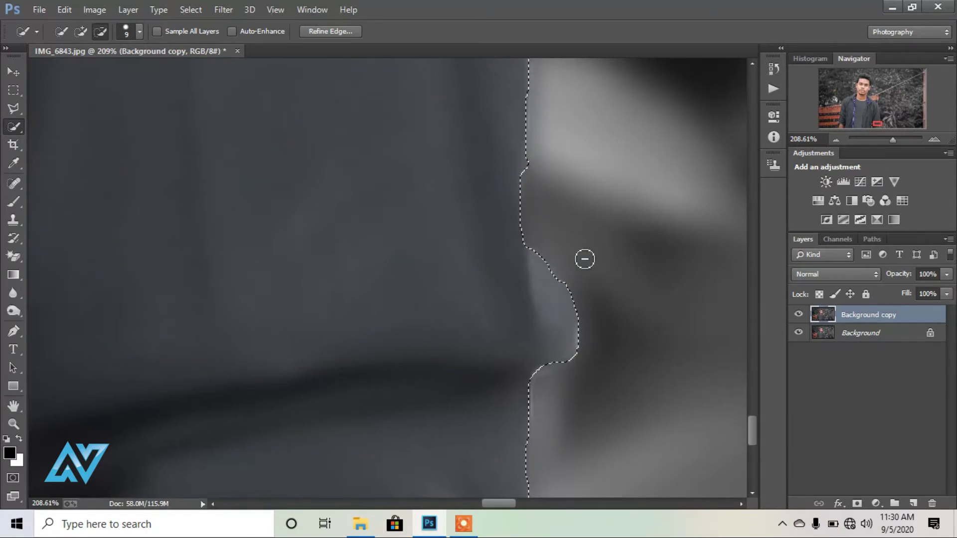
{"action": "scroll", "coordinate": [557, 256], "scroll_direction": "down", "scroll_amount": 3}
{"action": "scroll", "coordinate": [558, 257], "scroll_direction": "down", "scroll_amount": 2}
{"action": "scroll", "coordinate": [558, 256], "scroll_direction": "down", "scroll_amount": 3}
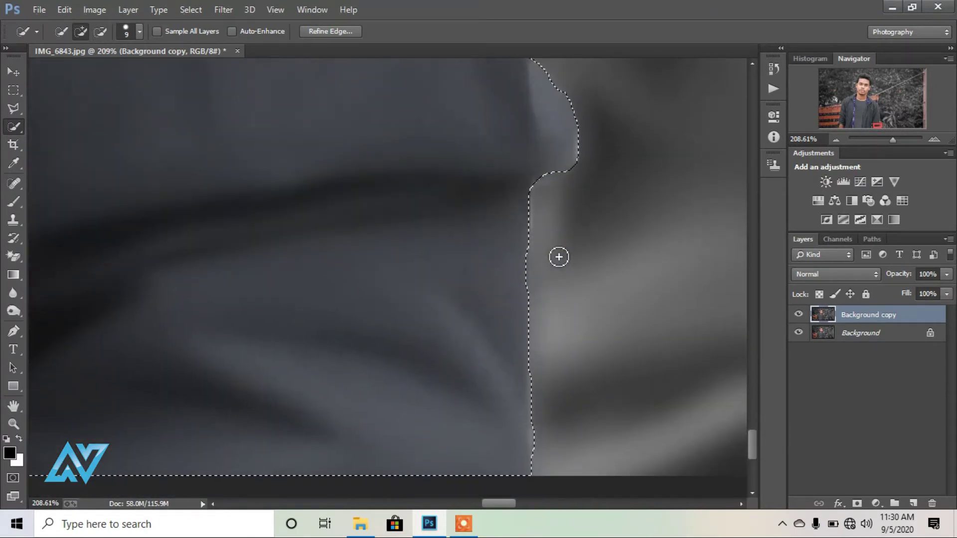
{"action": "scroll", "coordinate": [558, 257], "scroll_direction": "down", "scroll_amount": 2}
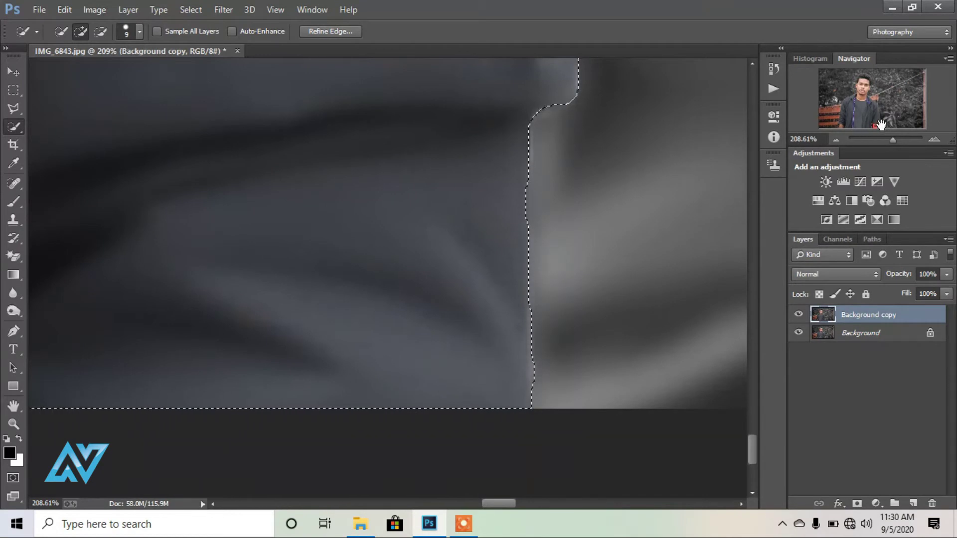
{"action": "left_click_drag", "start_coordinate": [882, 131], "coordinate": [873, 128]}
- Subtract the skin and finger areas beside the jacket from the selection
{"action": "scroll", "coordinate": [378, 258], "scroll_direction": "down", "scroll_amount": 3}
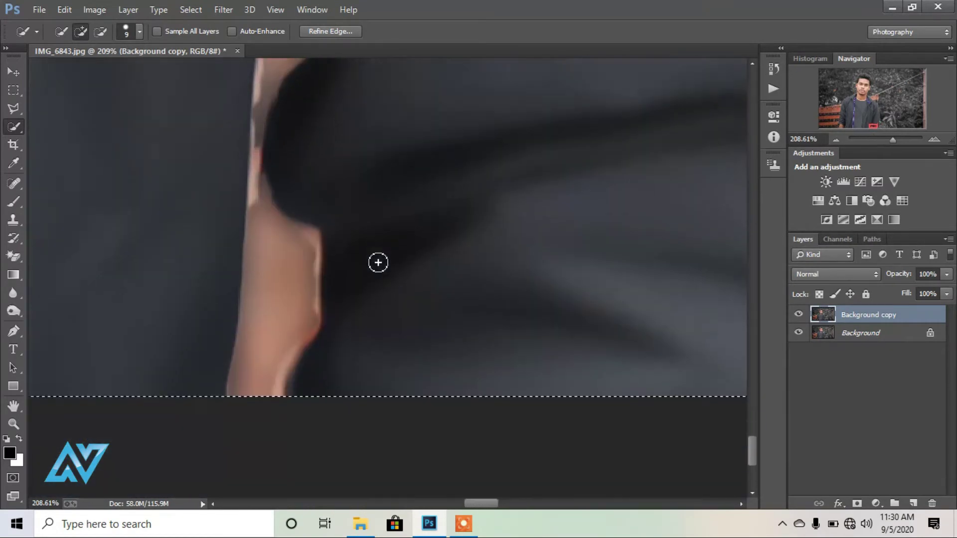
{"action": "key", "text": "alt"}
{"action": "left_click_drag", "start_coordinate": [257, 383], "coordinate": [267, 351]}
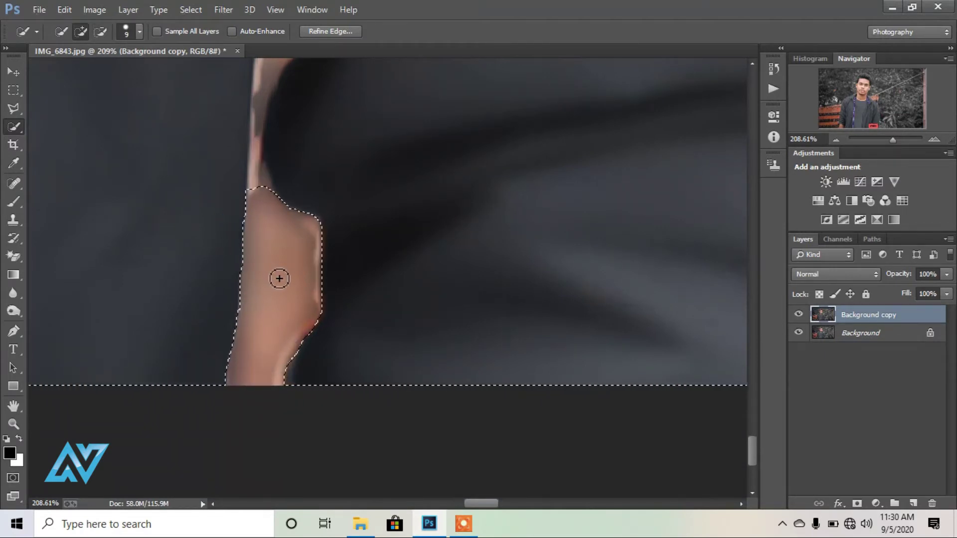
{"action": "scroll", "coordinate": [282, 284], "scroll_direction": "up", "scroll_amount": 2}
{"action": "scroll", "coordinate": [280, 280], "scroll_direction": "up", "scroll_amount": 1}
{"action": "key", "text": "alt"}
{"action": "left_click_drag", "start_coordinate": [287, 153], "coordinate": [262, 289]}
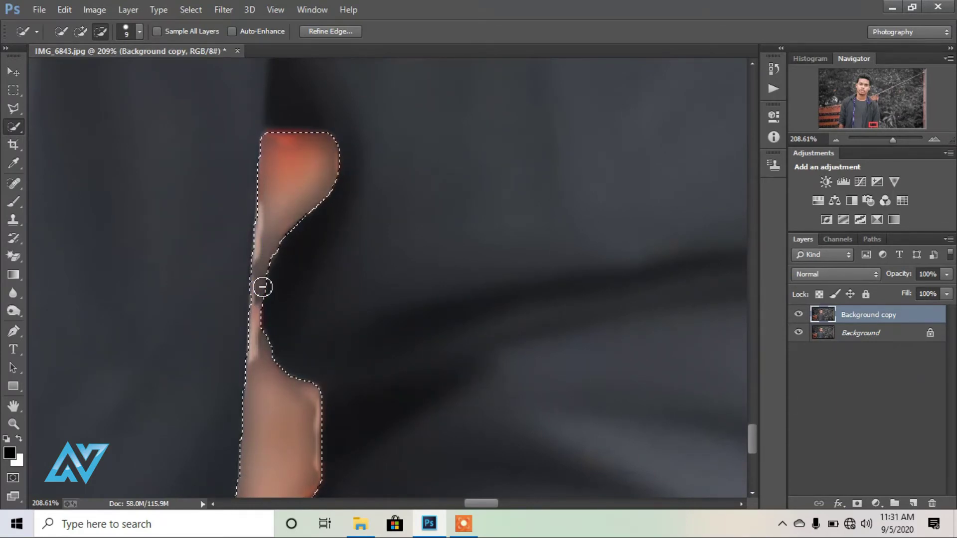
- Zoom out and add the right side of the hair to the selection
{"action": "scroll", "coordinate": [399, 288], "scroll_direction": "down", "scroll_amount": 1}
{"action": "scroll", "coordinate": [400, 288], "scroll_direction": "down", "scroll_amount": 2}
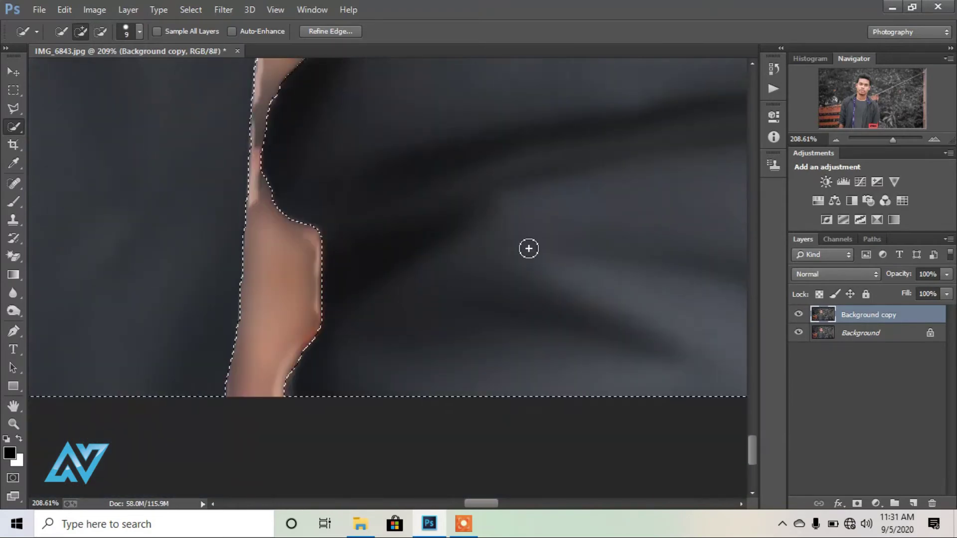
{"action": "left_click_drag", "start_coordinate": [893, 140], "coordinate": [877, 140]}
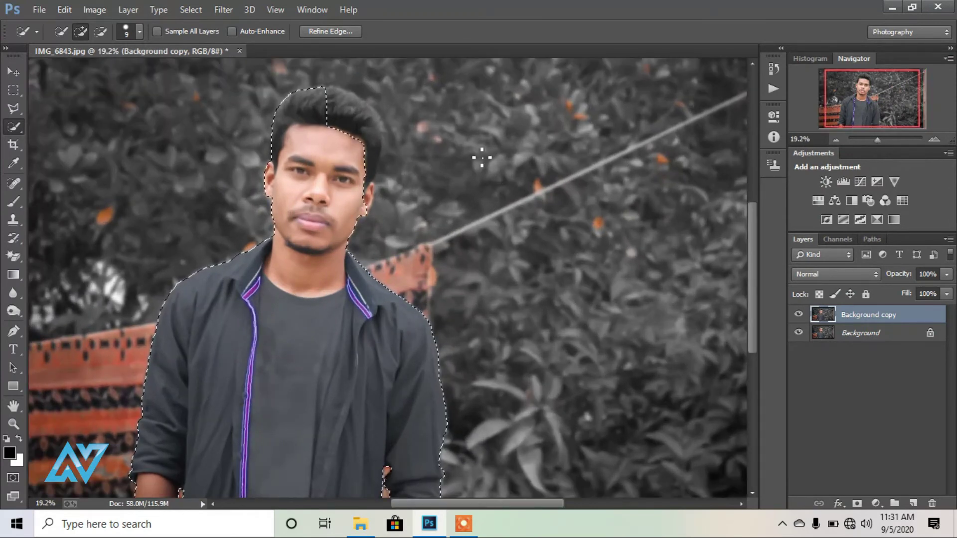
{"action": "mouse_move", "coordinate": [333, 108]}
{"action": "left_mouse_down"}
{"action": "mouse_move", "coordinate": [337, 99]}
{"action": "mouse_move", "coordinate": [363, 117]}
{"action": "mouse_move", "coordinate": [368, 139]}
{"action": "left_mouse_up"}
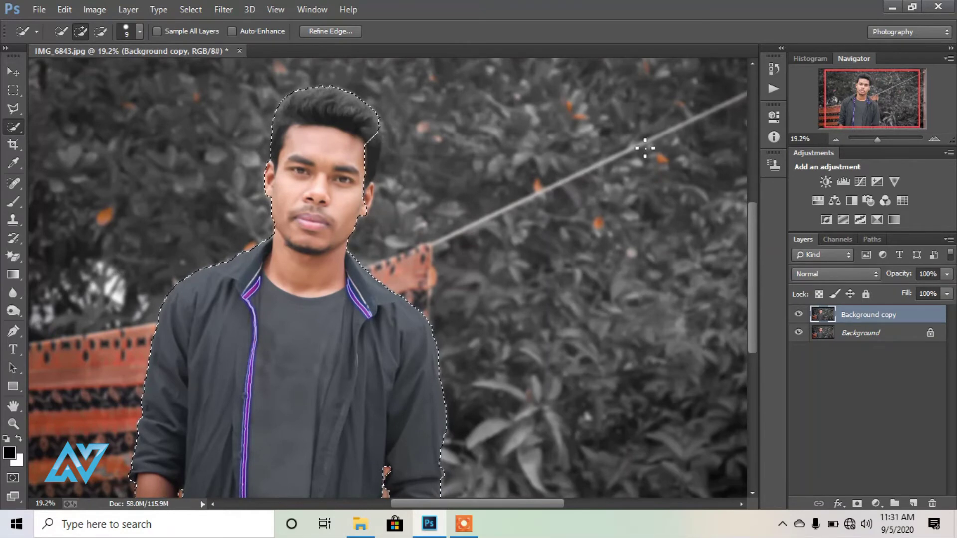
{"action": "left_click_drag", "start_coordinate": [876, 140], "coordinate": [887, 140]}
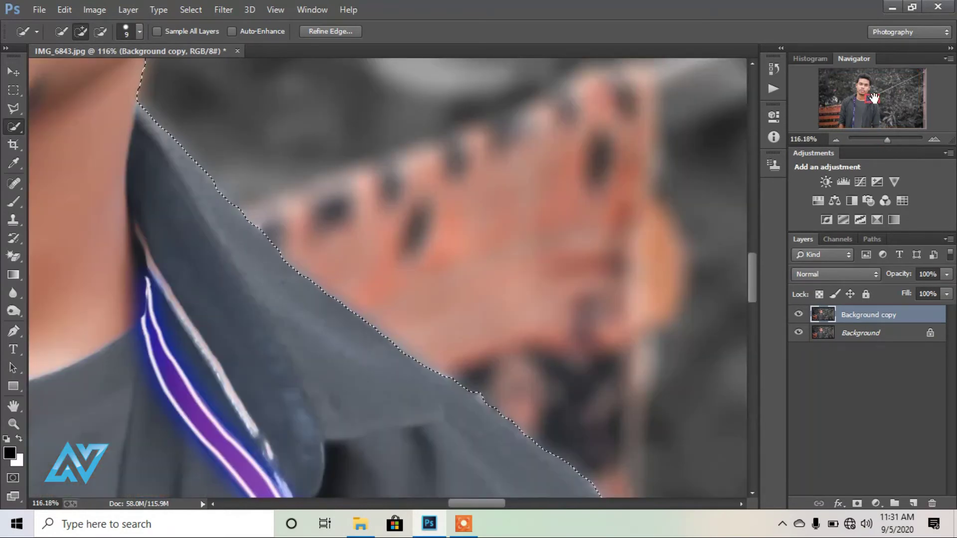
- Extend the Quick Selection down the right hair edge and the hair strip beside the face
{"action": "left_click_drag", "start_coordinate": [869, 99], "coordinate": [867, 78]}
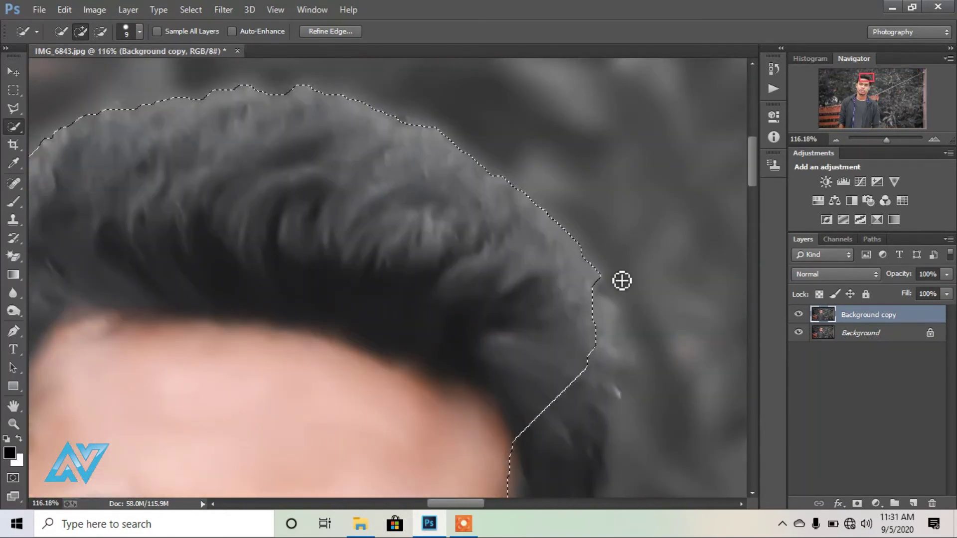
{"action": "mouse_move", "coordinate": [602, 293]}
{"action": "left_mouse_down"}
{"action": "mouse_move", "coordinate": [622, 316]}
{"action": "mouse_move", "coordinate": [634, 365]}
{"action": "left_mouse_up"}
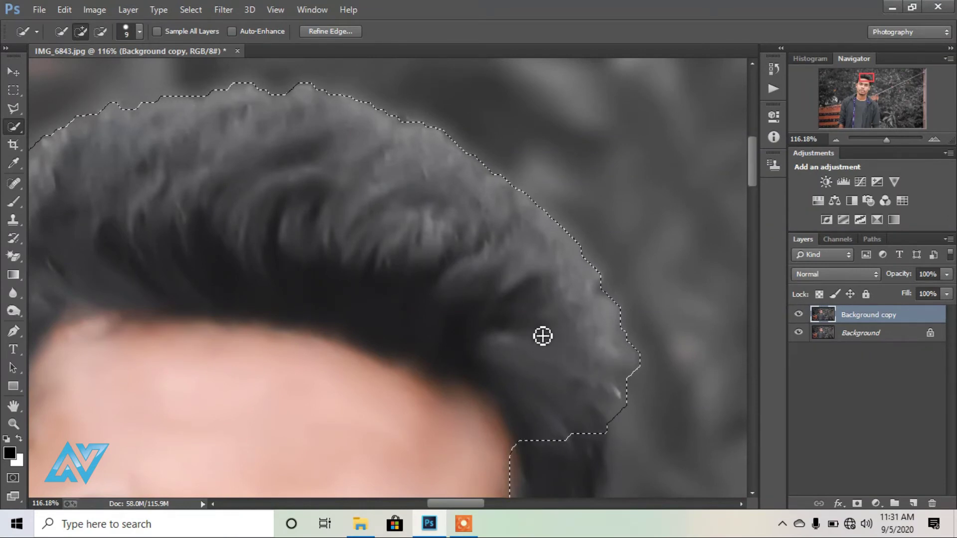
{"action": "scroll", "coordinate": [543, 334], "scroll_direction": "down", "scroll_amount": 3}
{"action": "scroll", "coordinate": [547, 329], "scroll_direction": "down", "scroll_amount": 5}
{"action": "scroll", "coordinate": [592, 273], "scroll_direction": "down", "scroll_amount": 2}
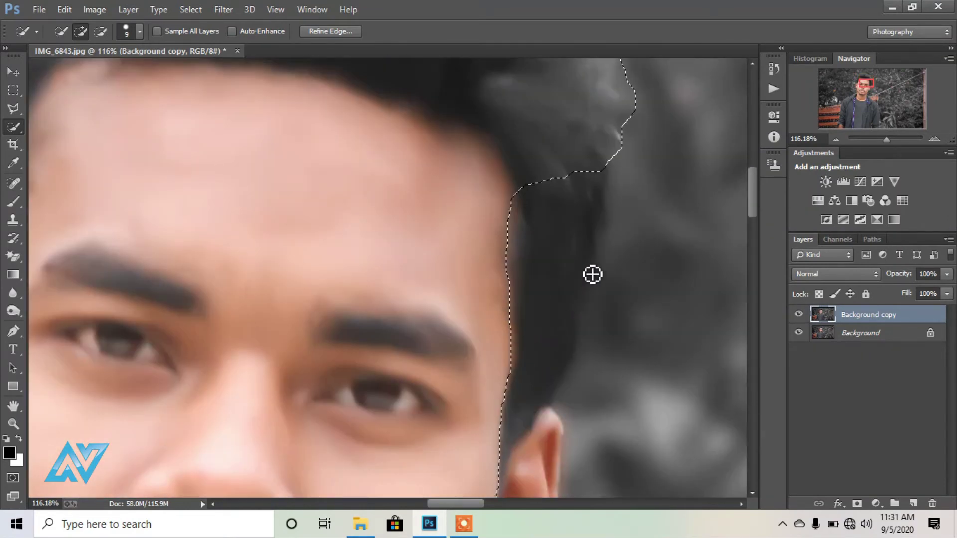
{"action": "mouse_move", "coordinate": [610, 182]}
{"action": "left_mouse_down"}
{"action": "mouse_move", "coordinate": [611, 211]}
{"action": "mouse_move", "coordinate": [583, 271]}
{"action": "mouse_move", "coordinate": [570, 260]}
{"action": "left_mouse_up"}
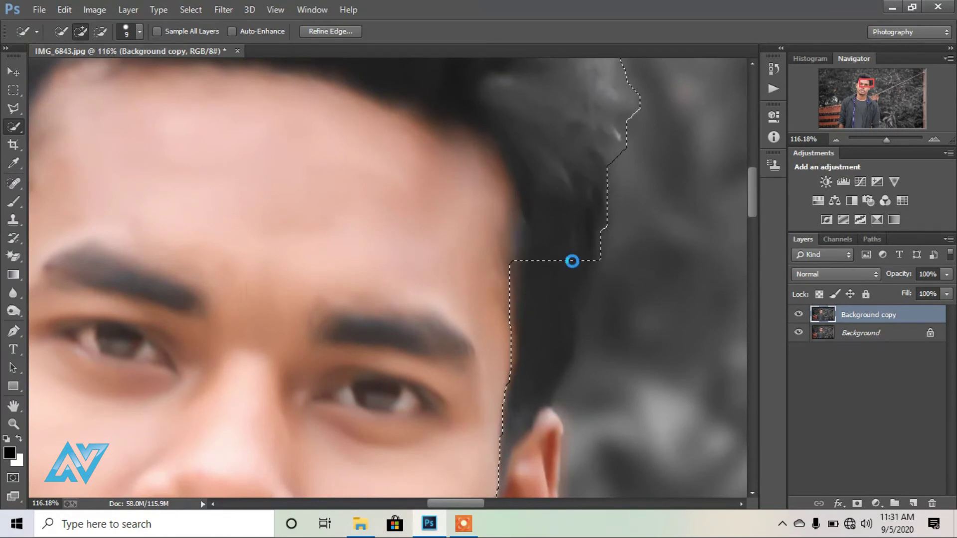
{"action": "scroll", "coordinate": [578, 264], "scroll_direction": "down", "scroll_amount": 2}
{"action": "mouse_move", "coordinate": [592, 220]}
{"action": "left_mouse_down"}
{"action": "mouse_move", "coordinate": [547, 342]}
{"action": "mouse_move", "coordinate": [503, 400]}
{"action": "mouse_move", "coordinate": [551, 293]}
{"action": "mouse_move", "coordinate": [553, 246]}
{"action": "mouse_move", "coordinate": [568, 271]}
{"action": "mouse_move", "coordinate": [547, 301]}
{"action": "mouse_move", "coordinate": [508, 319]}
{"action": "mouse_move", "coordinate": [560, 312]}
{"action": "mouse_move", "coordinate": [564, 297]}
{"action": "left_mouse_up"}
- Subtract stray background near the ear with Alt, then zoom out to the whole photo
{"action": "scroll", "coordinate": [508, 391], "scroll_direction": "down", "scroll_amount": 3}
{"action": "scroll", "coordinate": [563, 304], "scroll_direction": "down", "scroll_amount": 3}
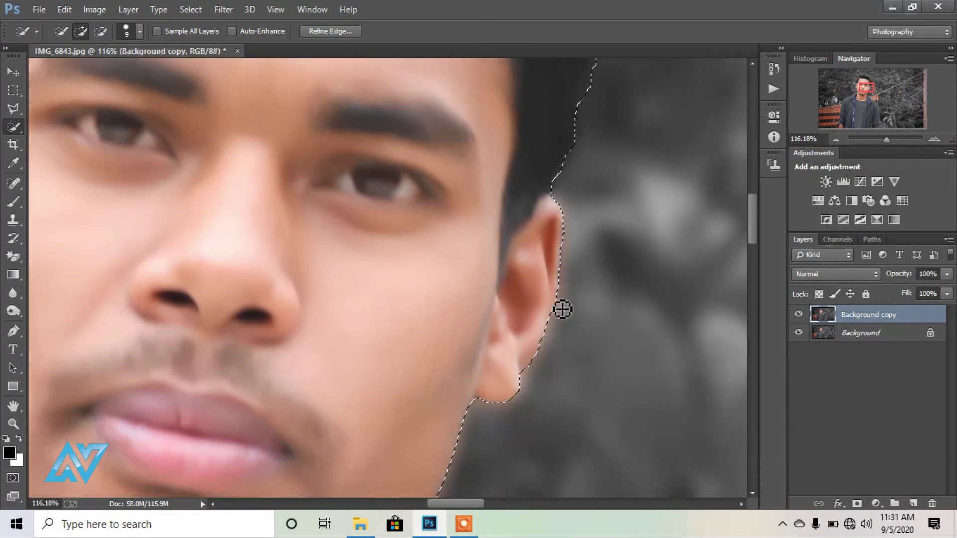
{"action": "scroll", "coordinate": [562, 312], "scroll_direction": "down", "scroll_amount": 2}
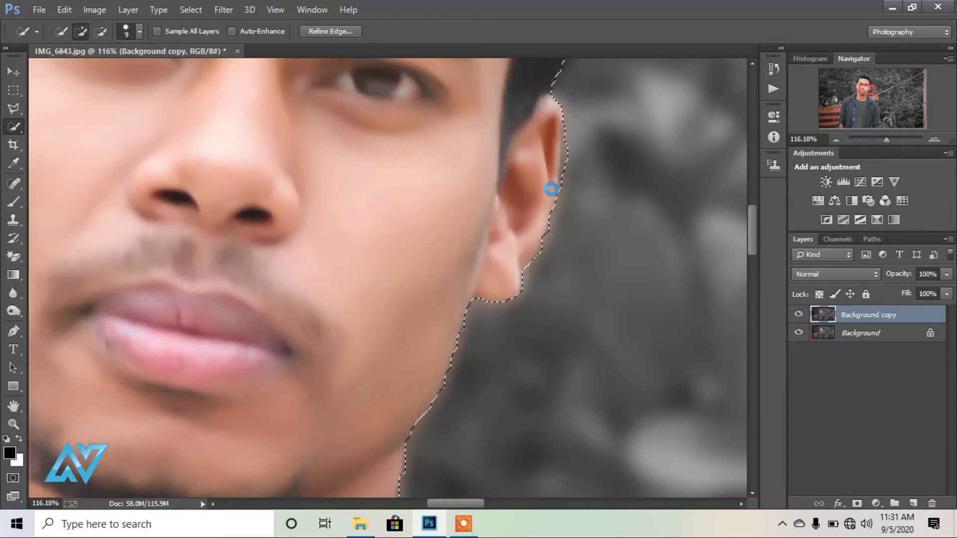
{"action": "key", "text": "alt"}
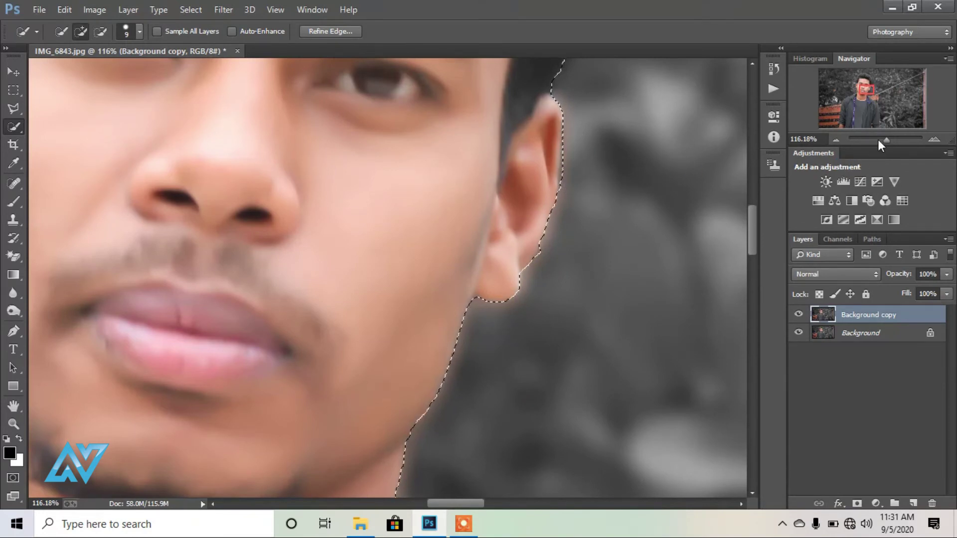
{"action": "left_click_drag", "start_coordinate": [886, 140], "coordinate": [876, 141]}
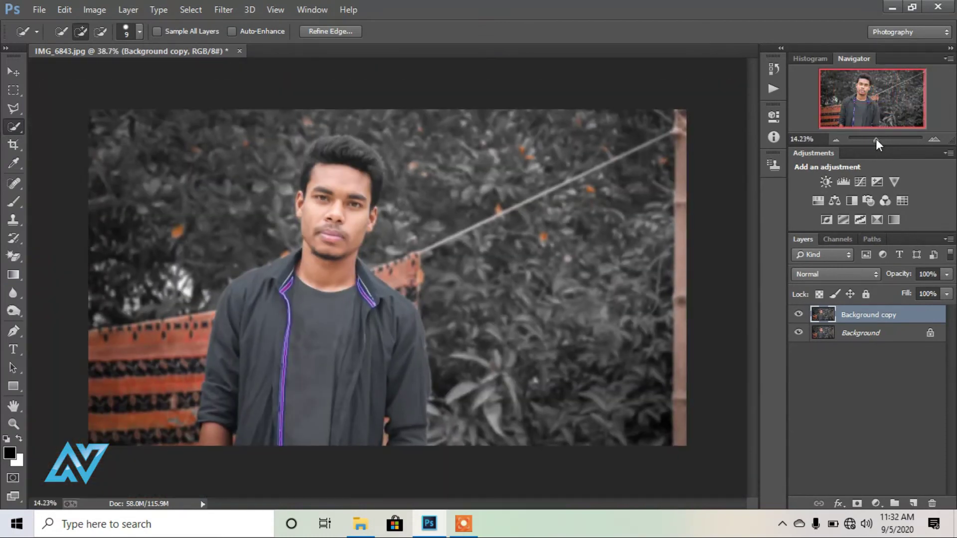
- Open Refine Edge for the selection and set the preview view to On White after trying Overlay
{"action": "right_click", "coordinate": [327, 297]}
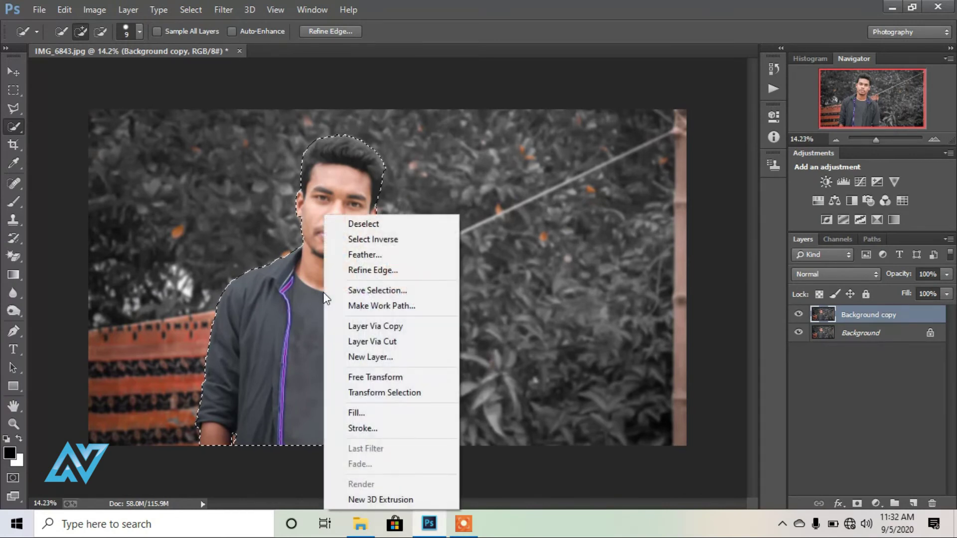
{"action": "left_click", "coordinate": [359, 275]}
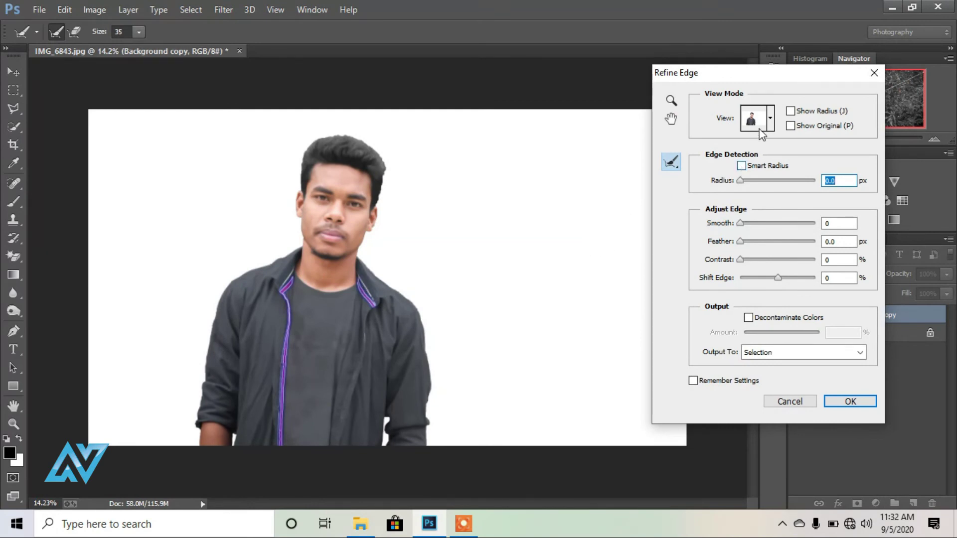
{"action": "left_click", "coordinate": [771, 119]}
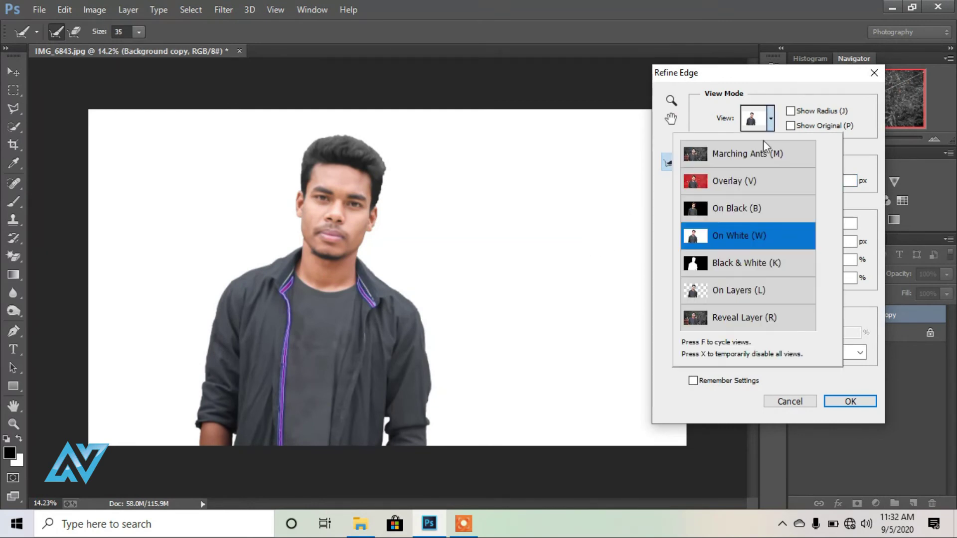
{"action": "left_click", "coordinate": [758, 187]}
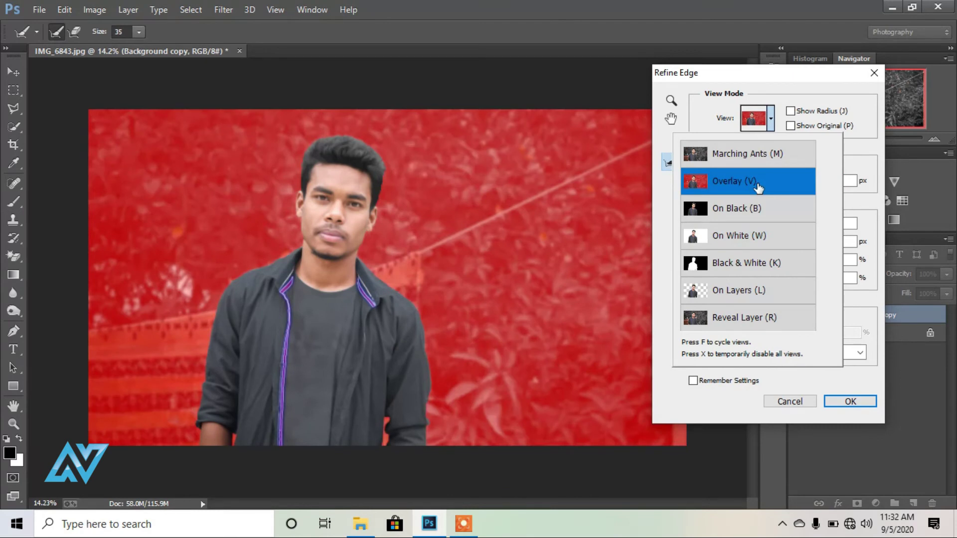
{"action": "left_click", "coordinate": [745, 242]}
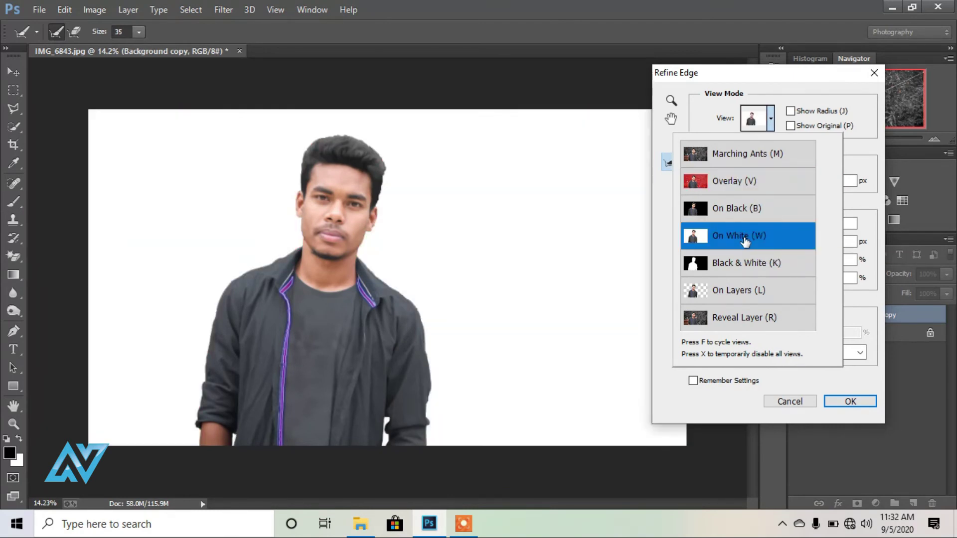
{"action": "left_click", "coordinate": [729, 242]}
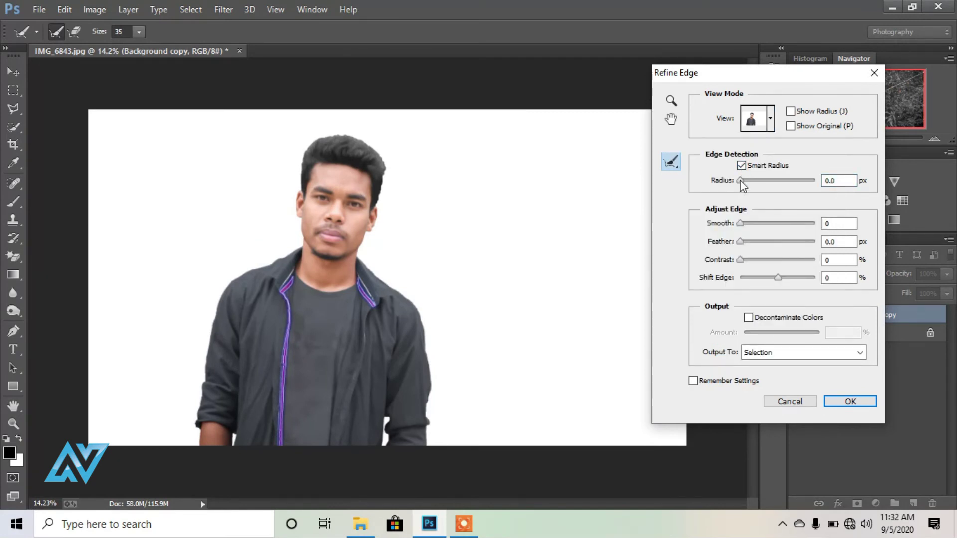
- Set the Refine Edge radius to 0.7 px with Smart Radius enabled
{"action": "left_click_drag", "start_coordinate": [739, 180], "coordinate": [743, 180]}
{"action": "left_click_drag", "start_coordinate": [743, 181], "coordinate": [757, 183]}
{"action": "left_click_drag", "start_coordinate": [758, 182], "coordinate": [796, 182]}
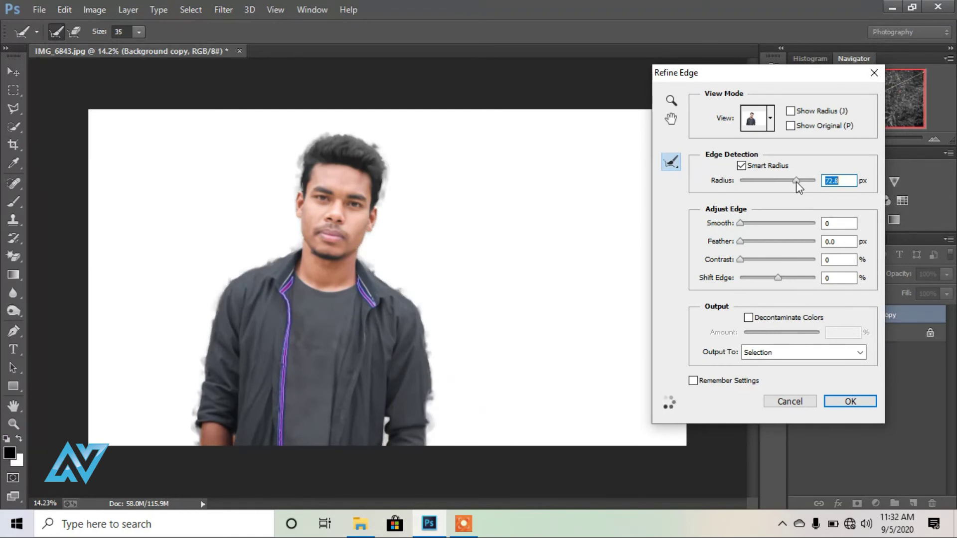
{"action": "left_click_drag", "start_coordinate": [795, 181], "coordinate": [749, 181]}
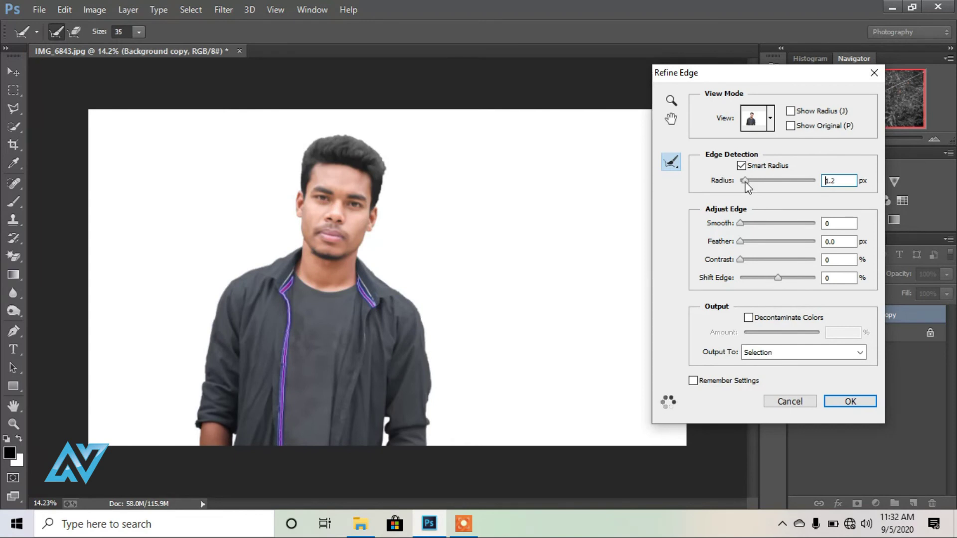
{"action": "left_click_drag", "start_coordinate": [745, 183], "coordinate": [744, 181]}
{"action": "left_click", "coordinate": [671, 119]}
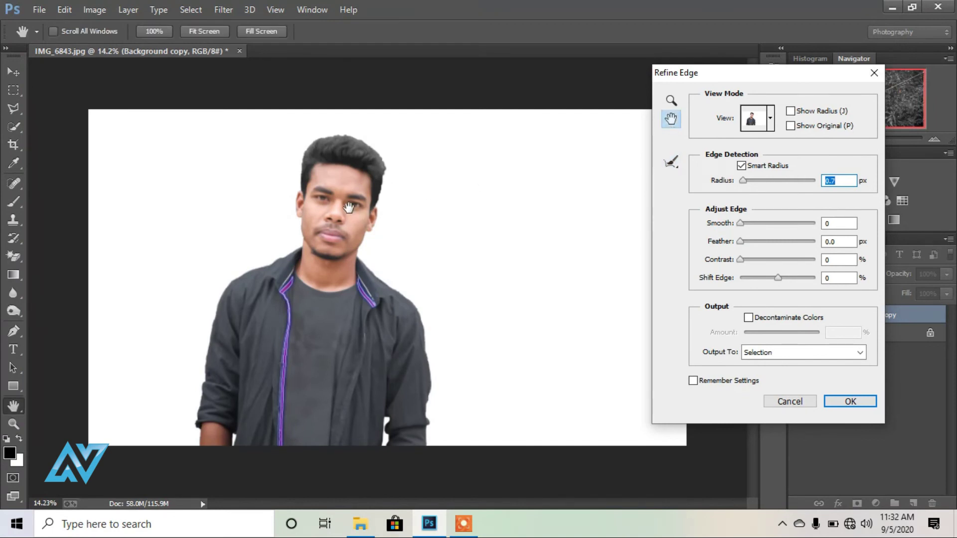
- Zoom the Refine Edge preview into the man's face at 66.67%
{"action": "key", "text": "alt"}
{"action": "left_click", "coordinate": [350, 208], "text": "alt"}
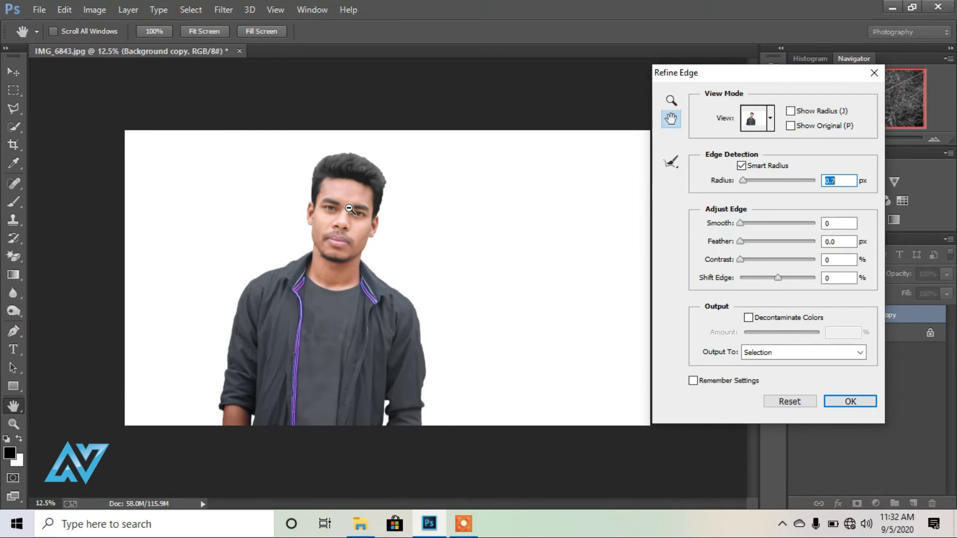
{"action": "left_click", "coordinate": [349, 208]}
{"action": "left_click", "coordinate": [349, 206]}
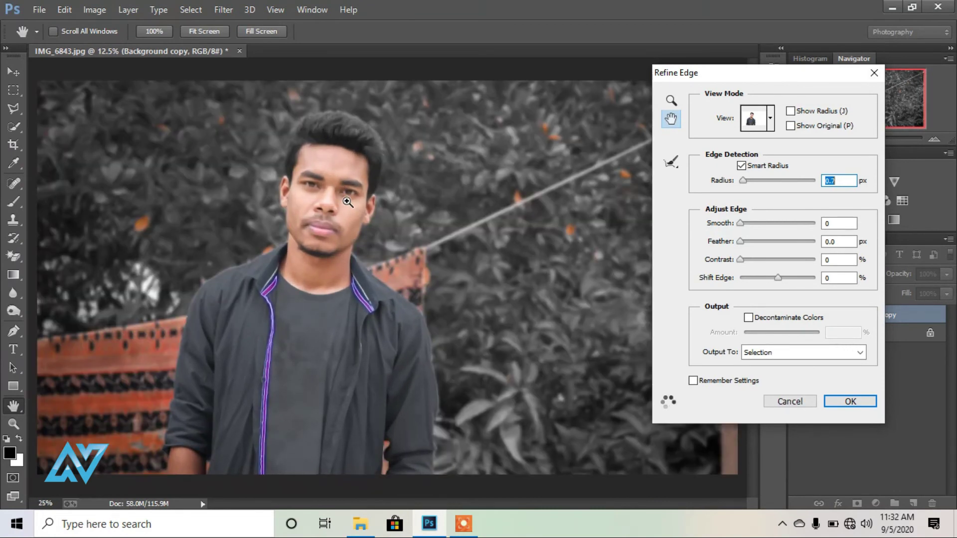
{"action": "left_click", "coordinate": [344, 194]}
{"action": "left_click", "coordinate": [328, 156]}
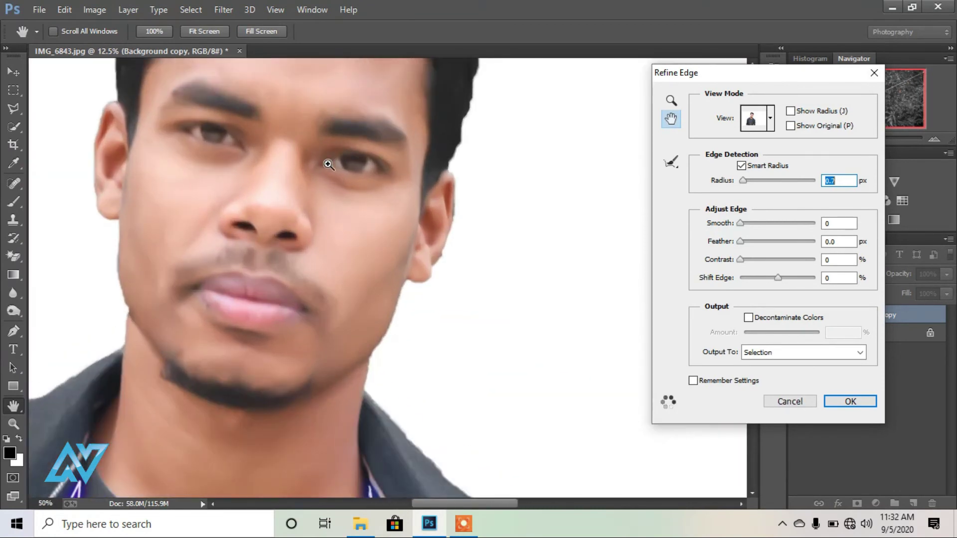
{"action": "left_click", "coordinate": [369, 247]}
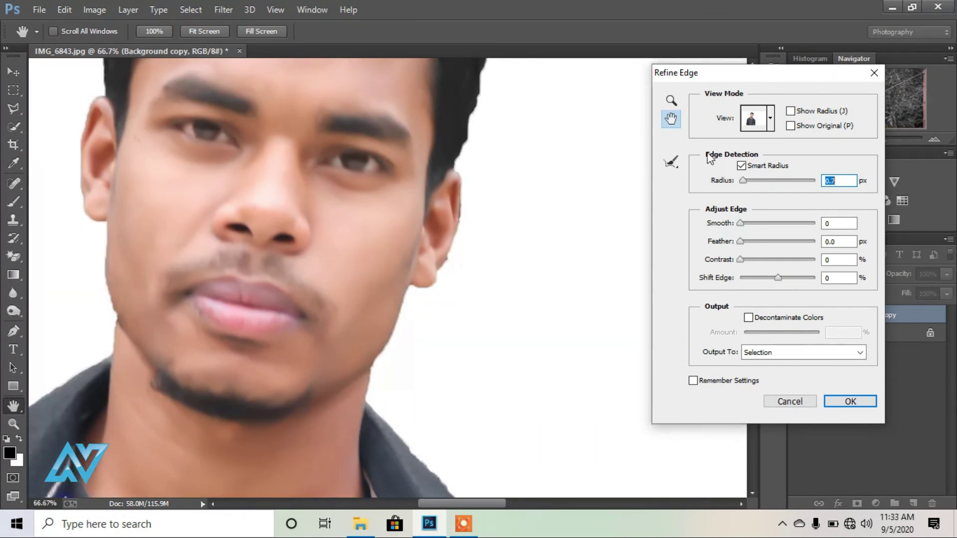
- Inspect the refined edges over the shirt, hair and collar, then apply the refinement
{"action": "scroll", "coordinate": [403, 385], "scroll_direction": "down", "scroll_amount": 10}
{"action": "scroll", "coordinate": [403, 385], "scroll_direction": "down", "scroll_amount": 5}
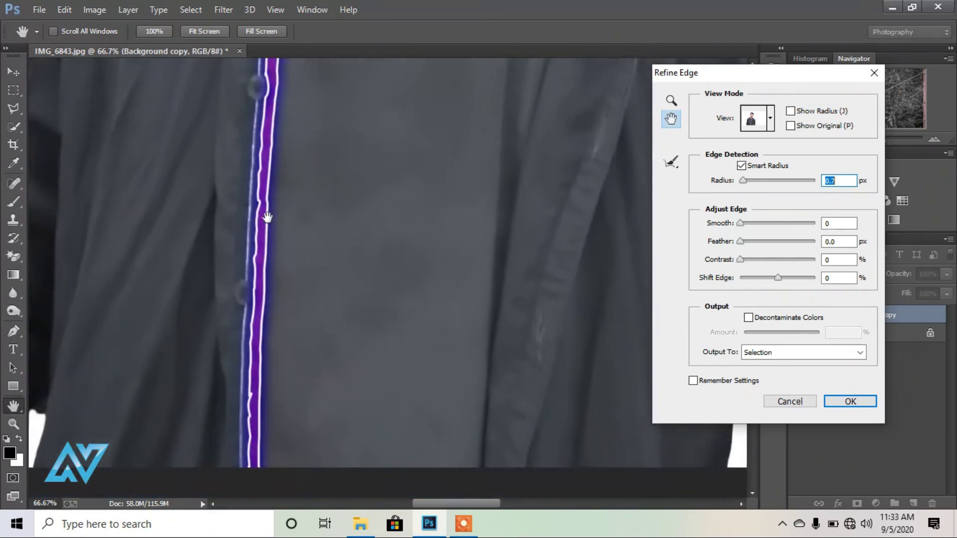
{"action": "left_click_drag", "start_coordinate": [259, 249], "coordinate": [503, 239]}
{"action": "scroll", "coordinate": [435, 424], "scroll_direction": "up", "scroll_amount": 10}
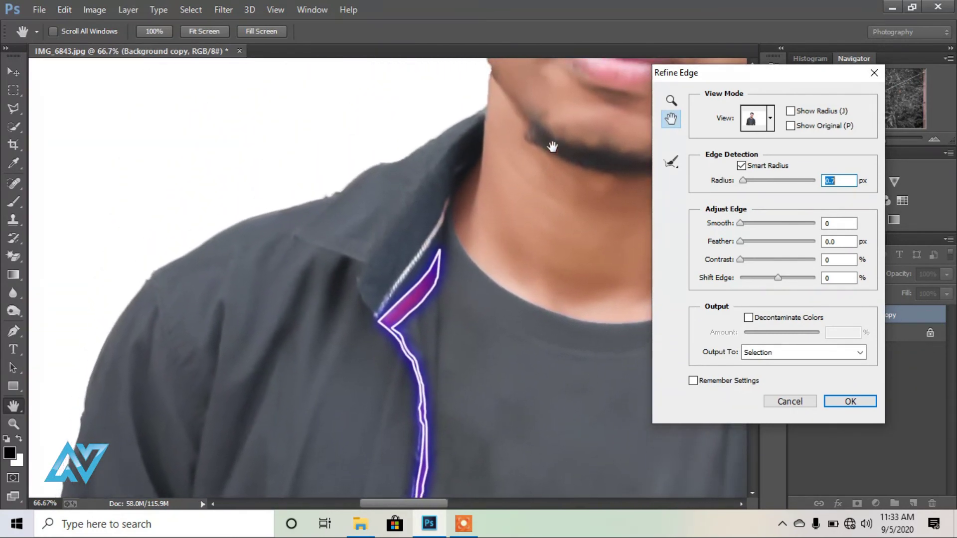
{"action": "scroll", "coordinate": [551, 145], "scroll_direction": "right", "scroll_amount": 5}
{"action": "left_click_drag", "start_coordinate": [445, 160], "coordinate": [543, 382]}
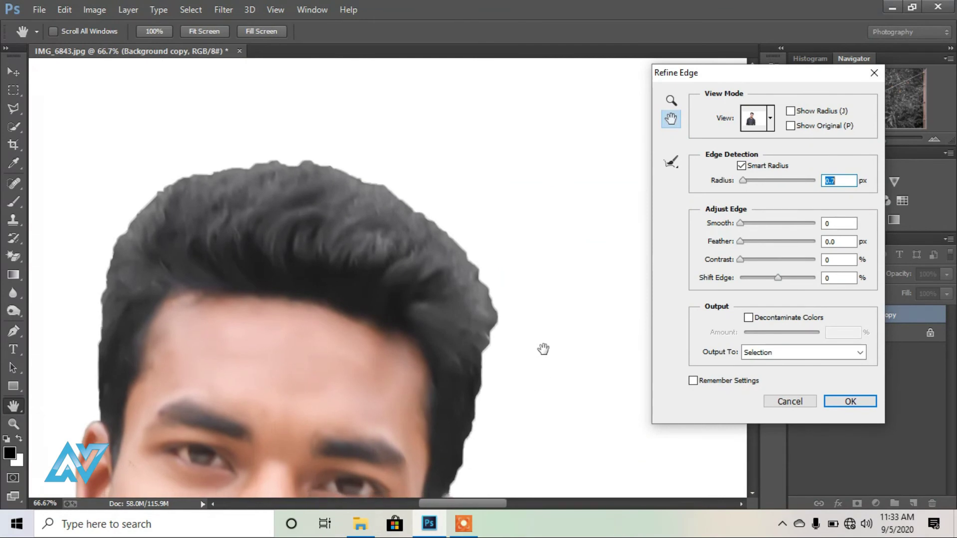
{"action": "scroll", "coordinate": [548, 369], "scroll_direction": "down", "scroll_amount": 10}
{"action": "scroll", "coordinate": [556, 299], "scroll_direction": "down", "scroll_amount": 5}
{"action": "scroll", "coordinate": [558, 253], "scroll_direction": "down", "scroll_amount": 10}
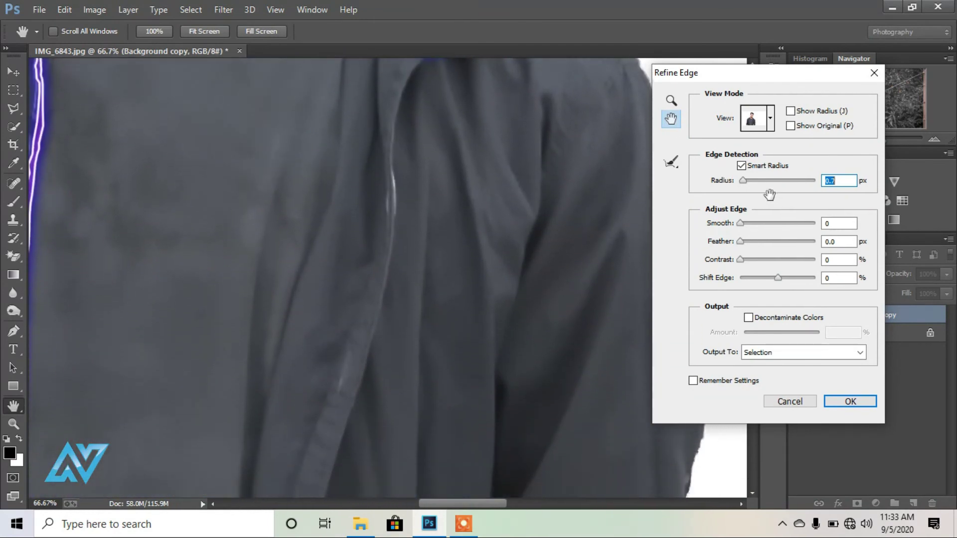
{"action": "left_click", "coordinate": [850, 402]}
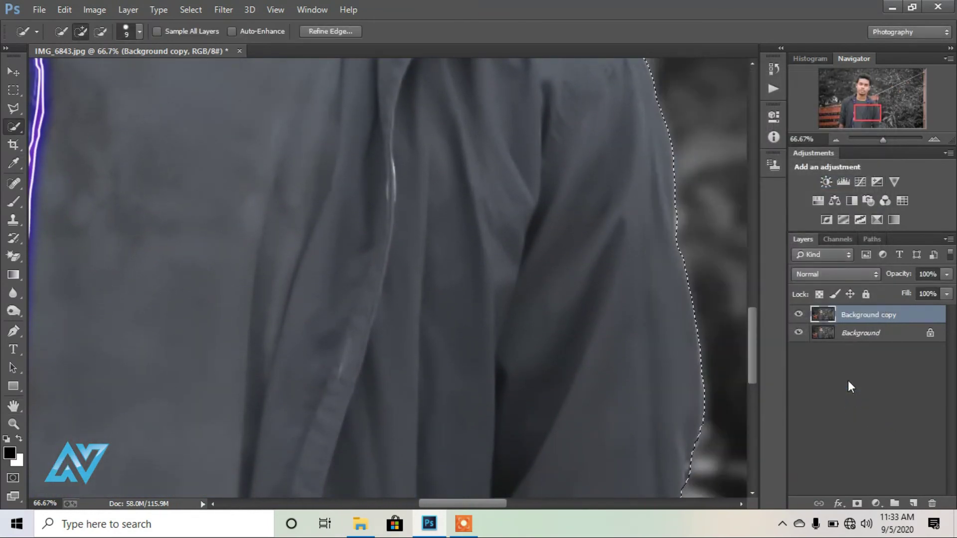
- Copy the selected man to a new Layer 1 via Layer Via Copy and hide Background copy
{"action": "left_click", "coordinate": [873, 139]}
{"action": "right_click", "coordinate": [361, 291]}
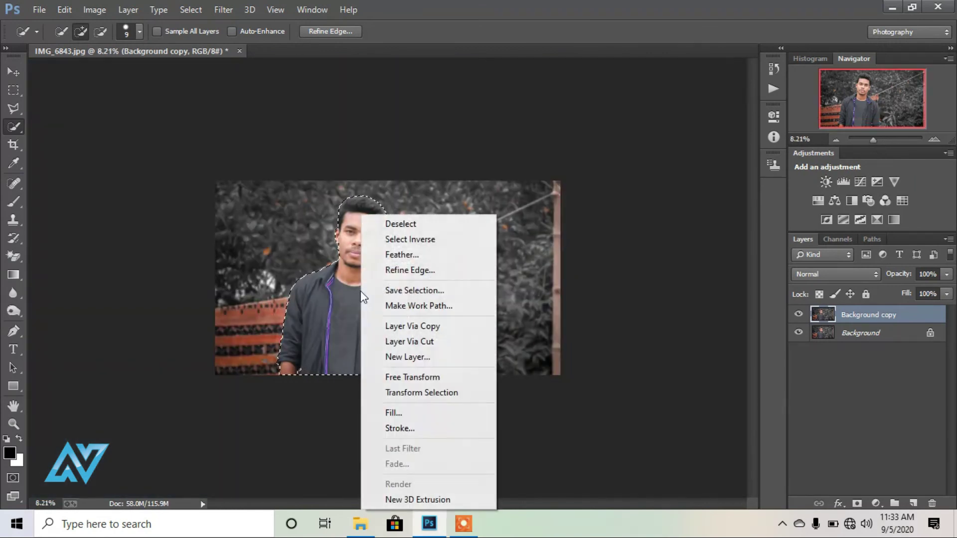
{"action": "left_click", "coordinate": [388, 326]}
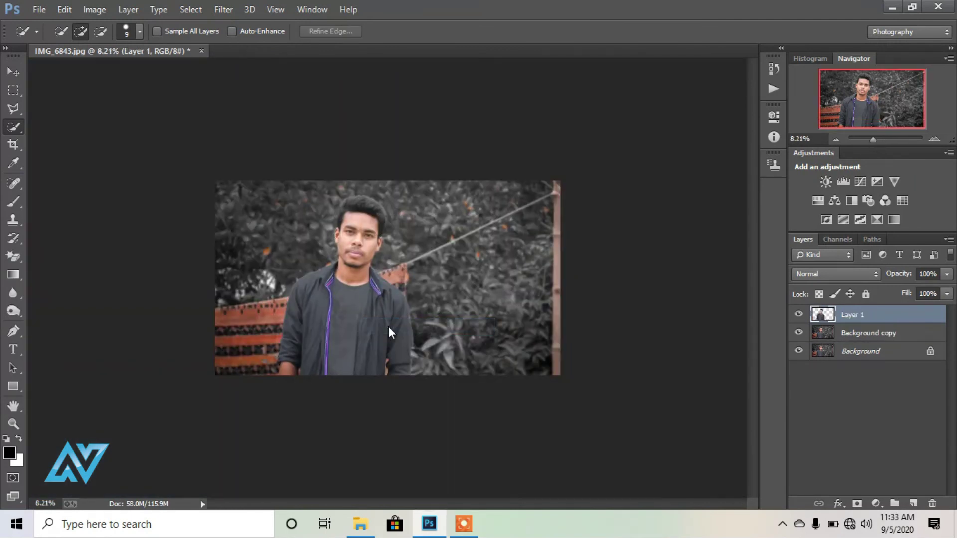
{"action": "left_click", "coordinate": [798, 333]}
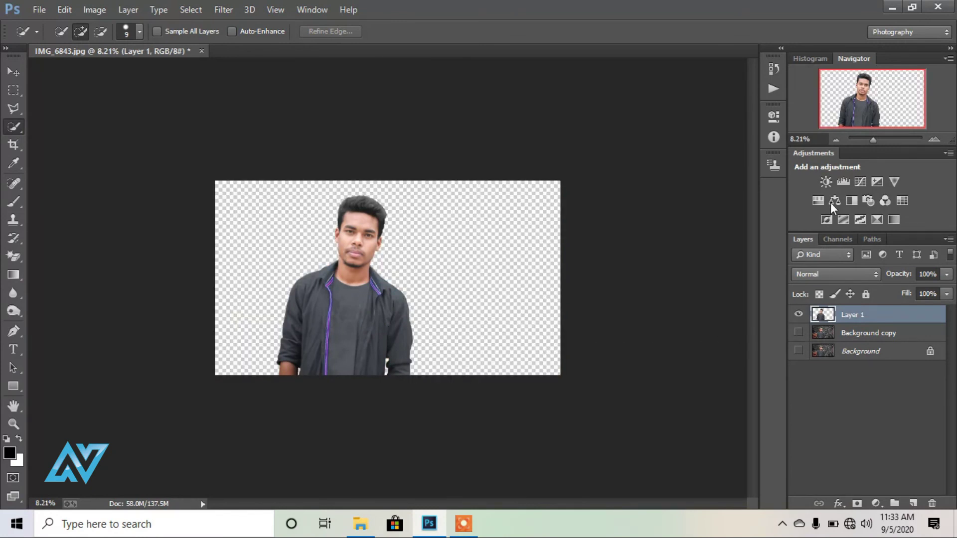
{"action": "left_click_drag", "start_coordinate": [870, 136], "coordinate": [875, 138]}
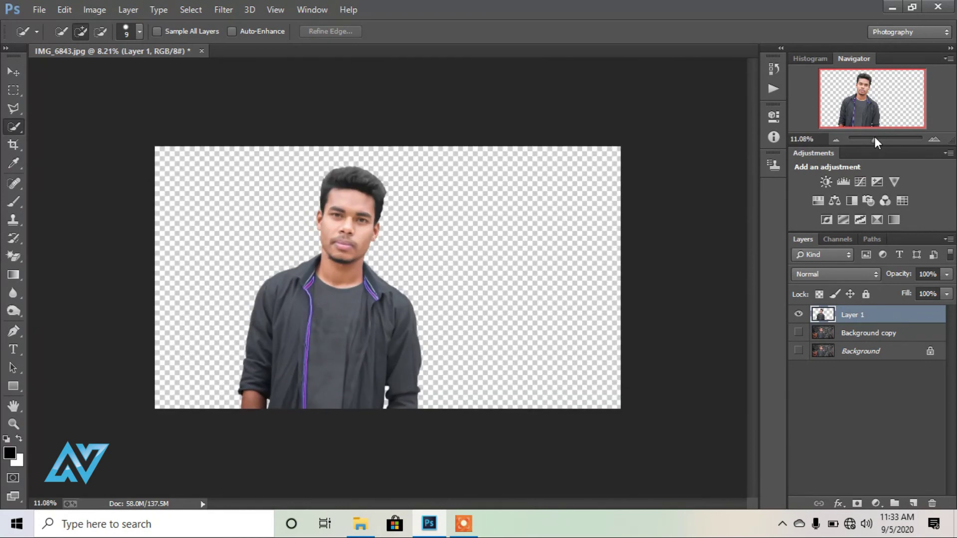